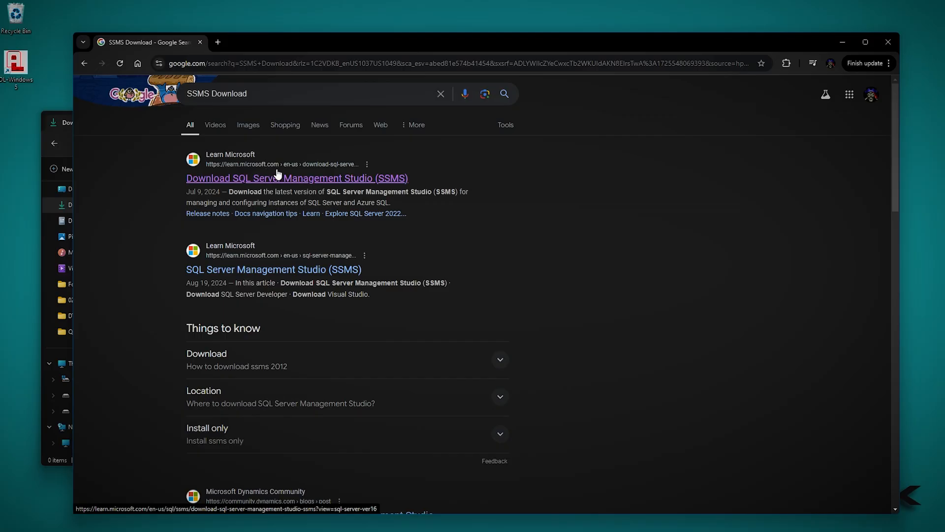
- Download the SQL Server Management Studio (SSMS) 20.2 installer from the Microsoft Learn download page
{"action": "left_click", "coordinate": [274, 176]}
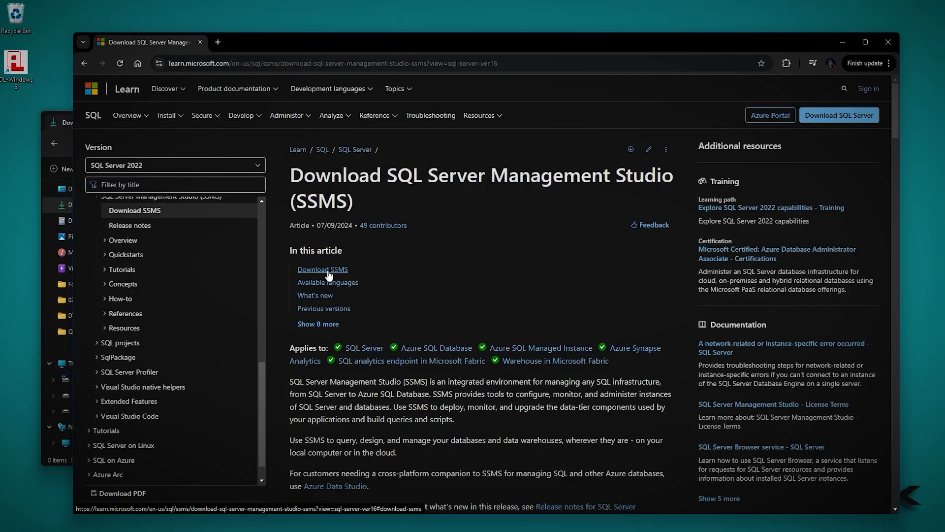
{"action": "left_click", "coordinate": [328, 272]}
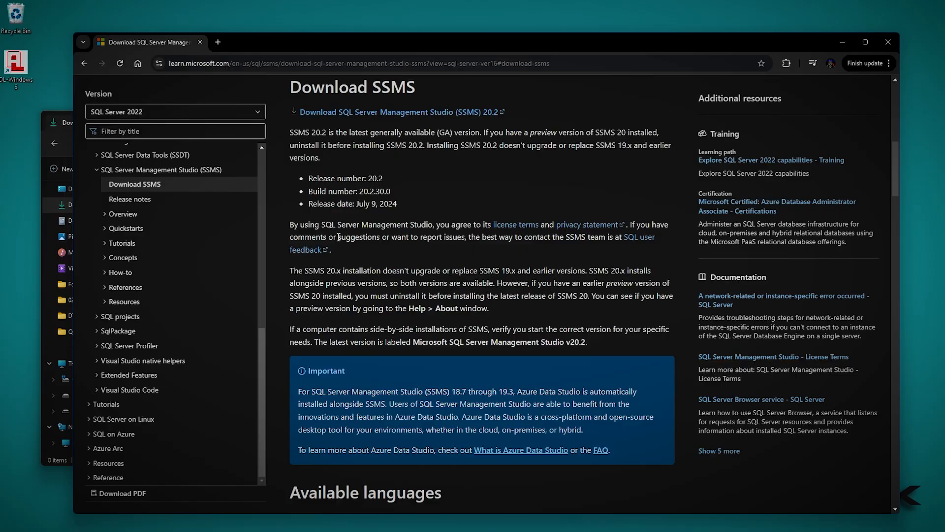
{"action": "left_click", "coordinate": [373, 113]}
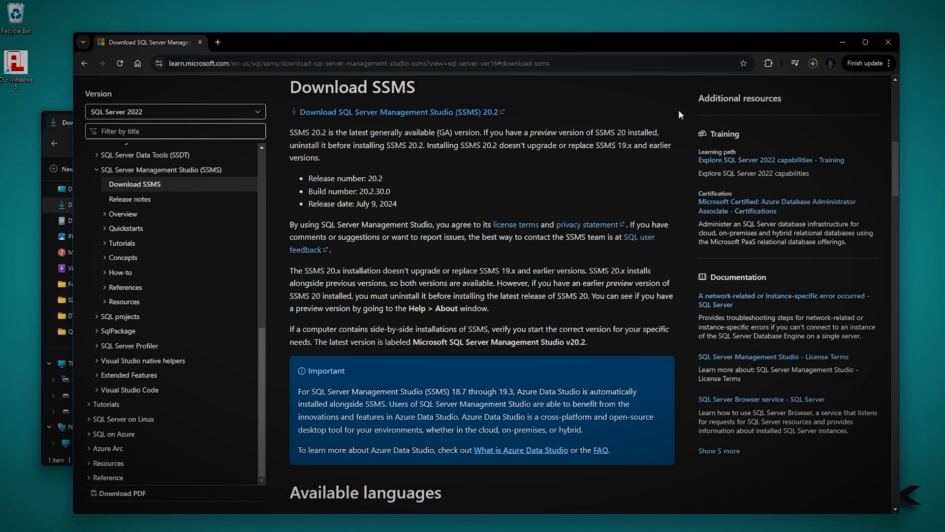
- Run SSMS-Setup-ENU.exe from the Downloads folder and install SQL Server Management Studio in the default location
{"action": "left_click", "coordinate": [58, 215]}
{"action": "double_click", "coordinate": [201, 215]}
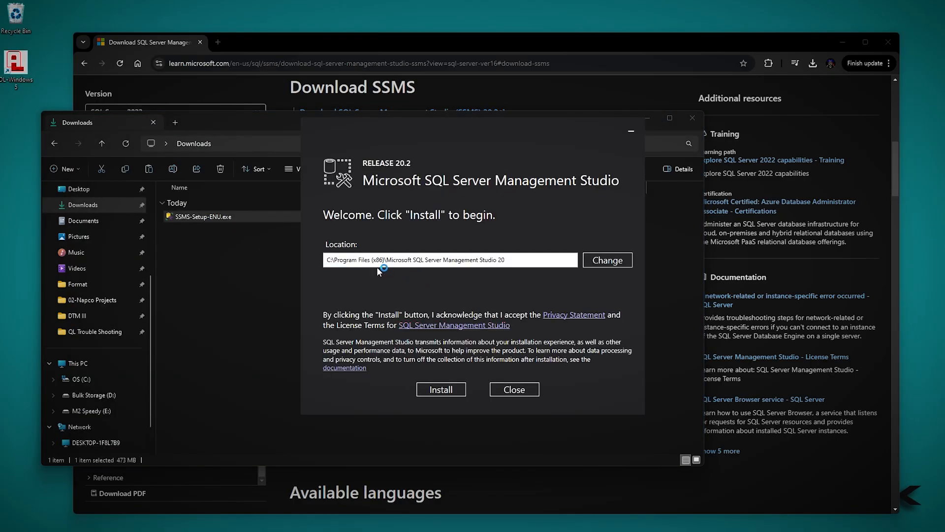
{"action": "left_click", "coordinate": [447, 391]}
- Launch SQL Server Management Studio 20 and connect to the server MAIN\ALSQLEXPRESS14 with the sa login and its remembered password
{"action": "mouse_move", "coordinate": [484, 530]}
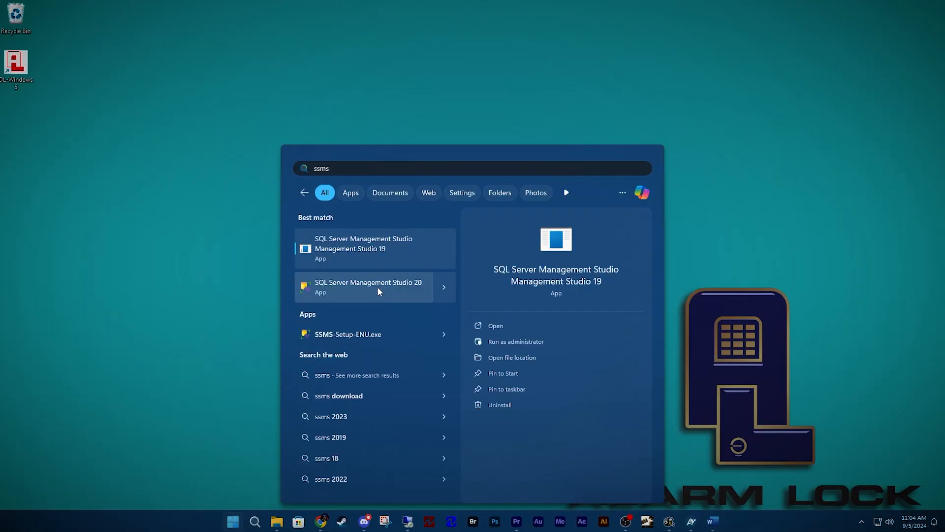
{"action": "left_click", "coordinate": [378, 289]}
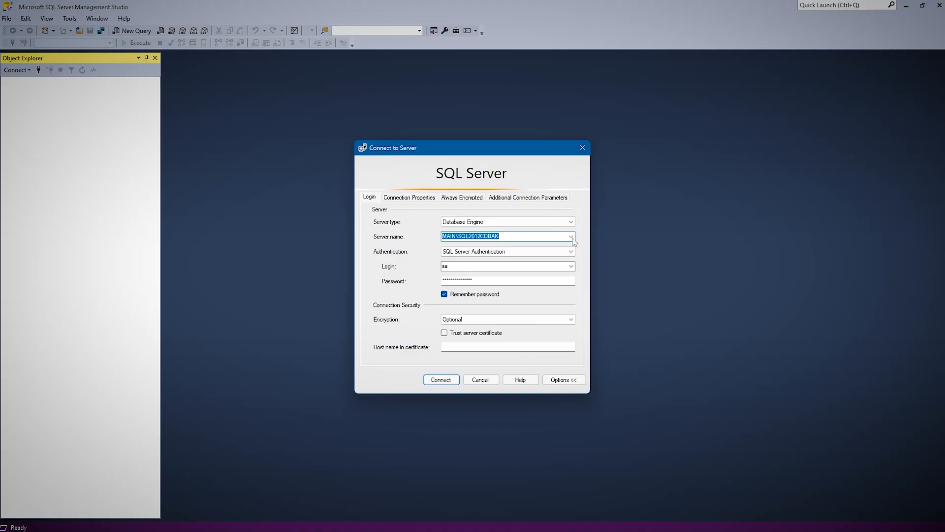
{"action": "left_click", "coordinate": [571, 237]}
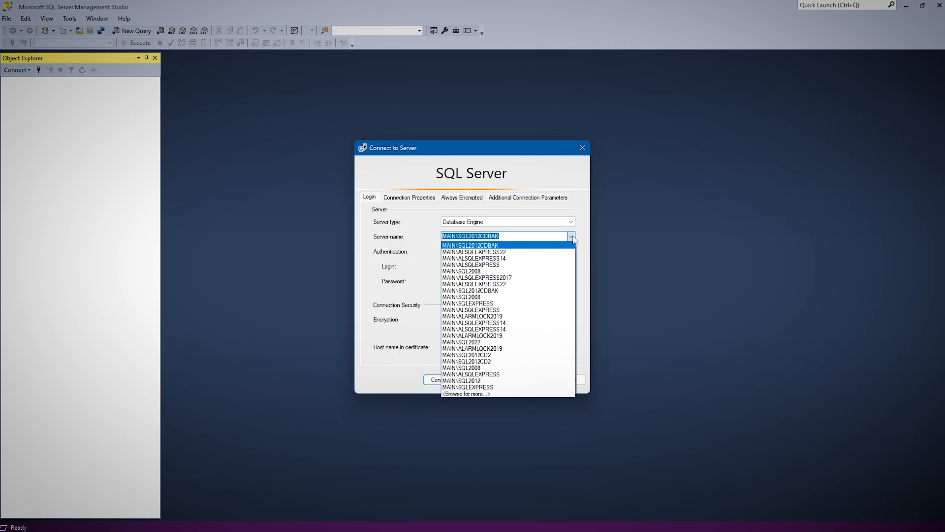
{"action": "left_click", "coordinate": [512, 258]}
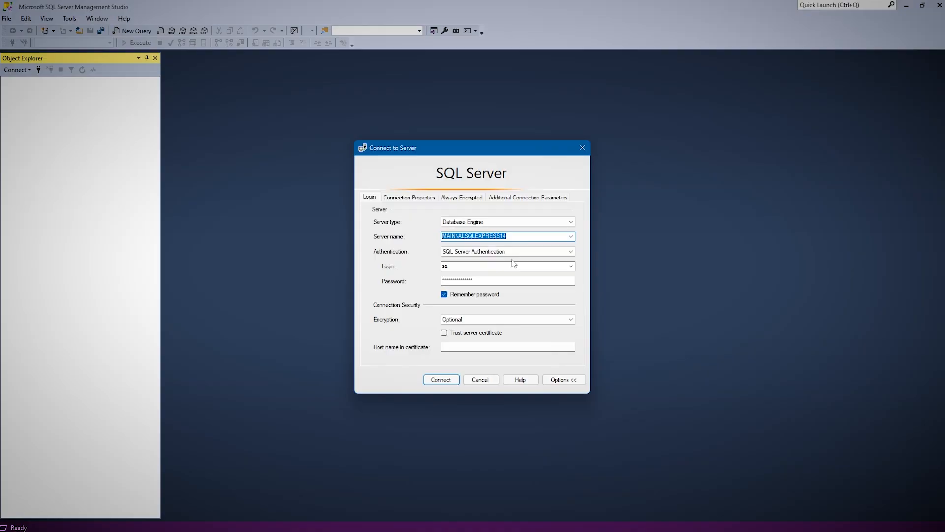
{"action": "left_click", "coordinate": [468, 267]}
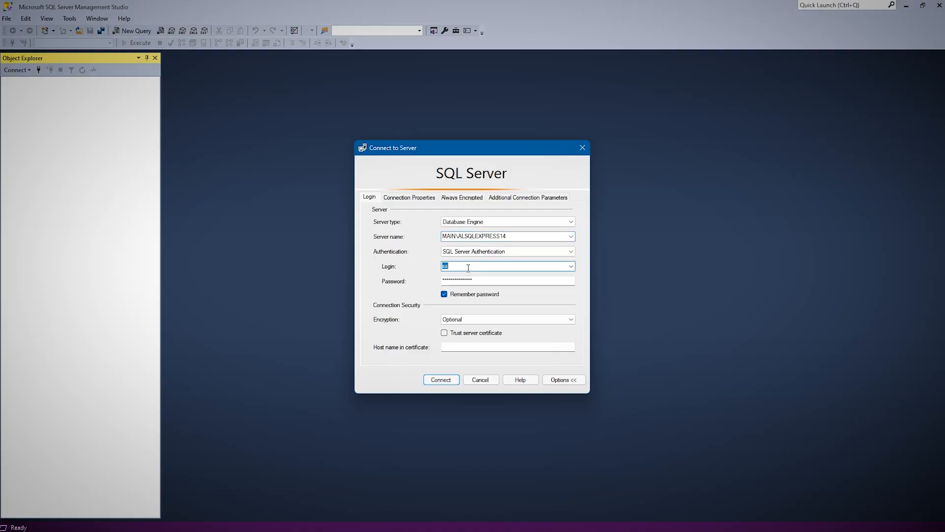
{"action": "left_click", "coordinate": [484, 279]}
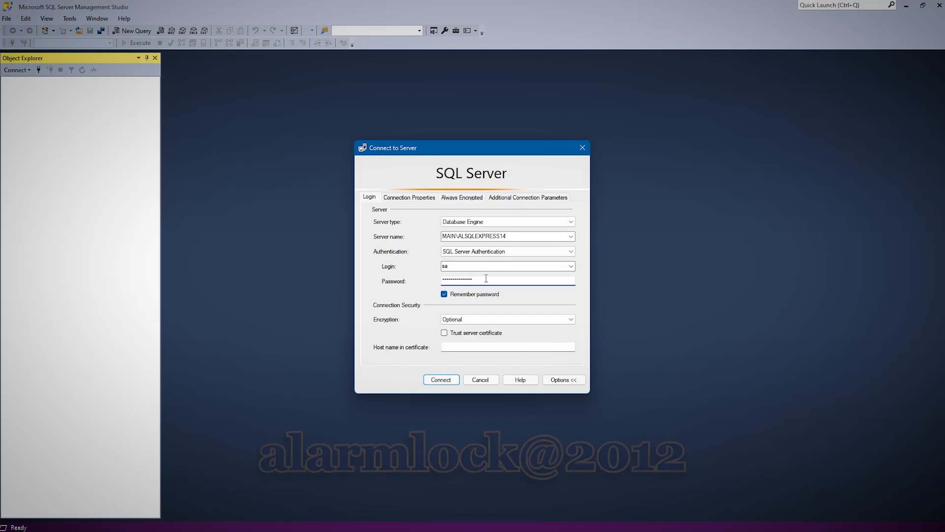
{"action": "left_click", "coordinate": [442, 384]}
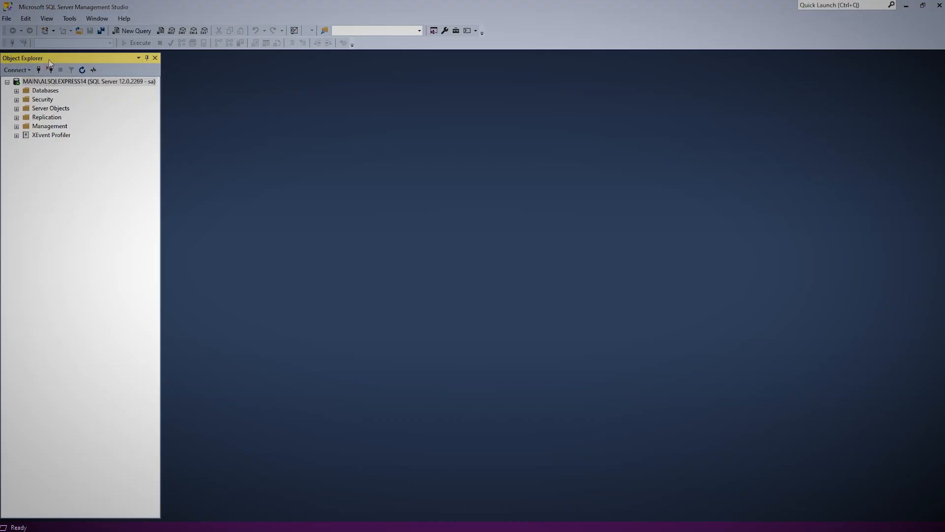
- Start the Export Data-tier Application wizard for the AlarmLock.5.5.4 database and proceed to its export settings
{"action": "left_click", "coordinate": [17, 91]}
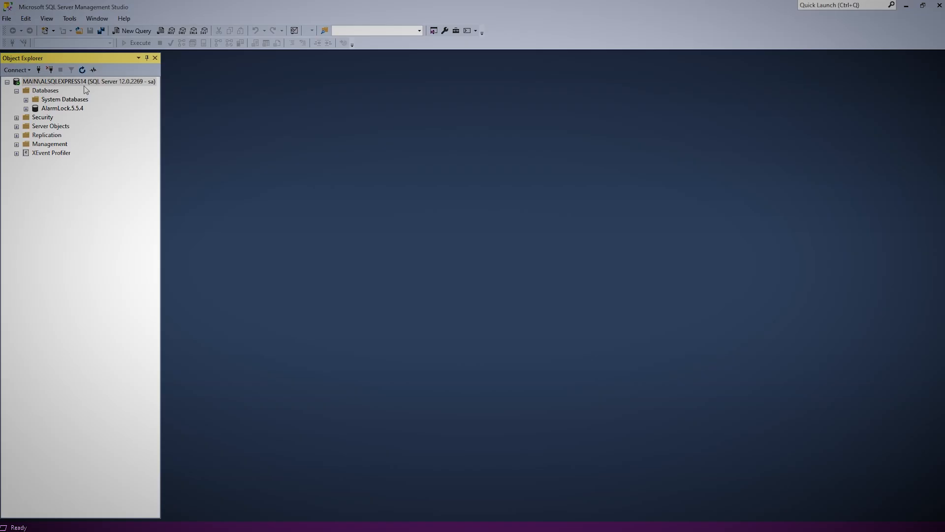
{"action": "right_click", "coordinate": [58, 112]}
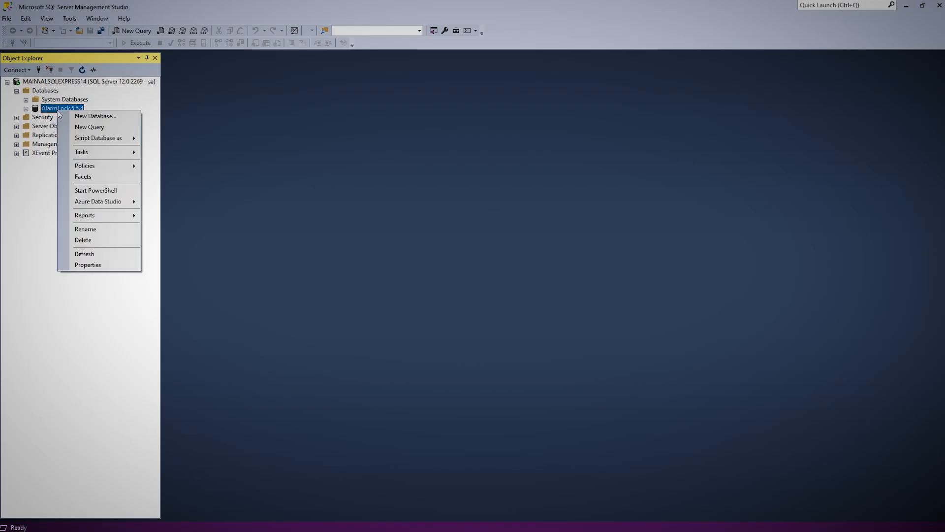
{"action": "mouse_move", "coordinate": [104, 152]}
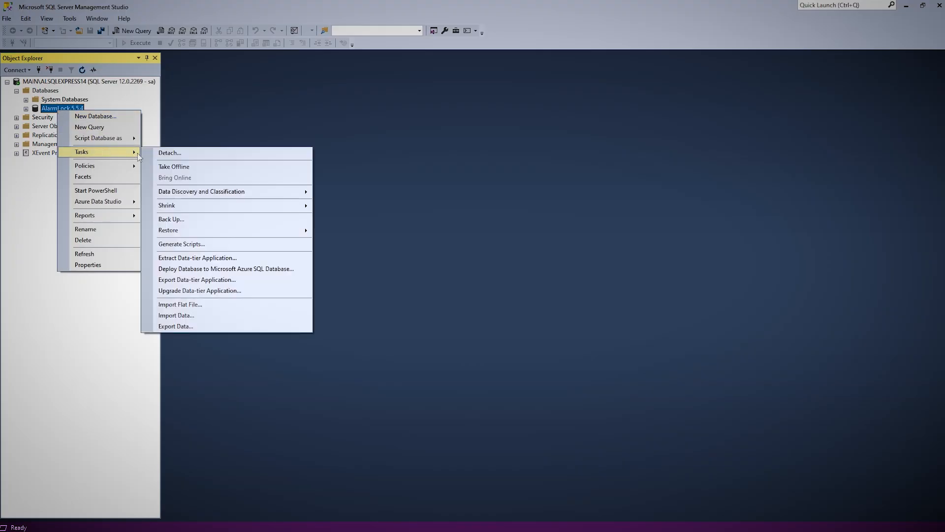
{"action": "left_click", "coordinate": [223, 279]}
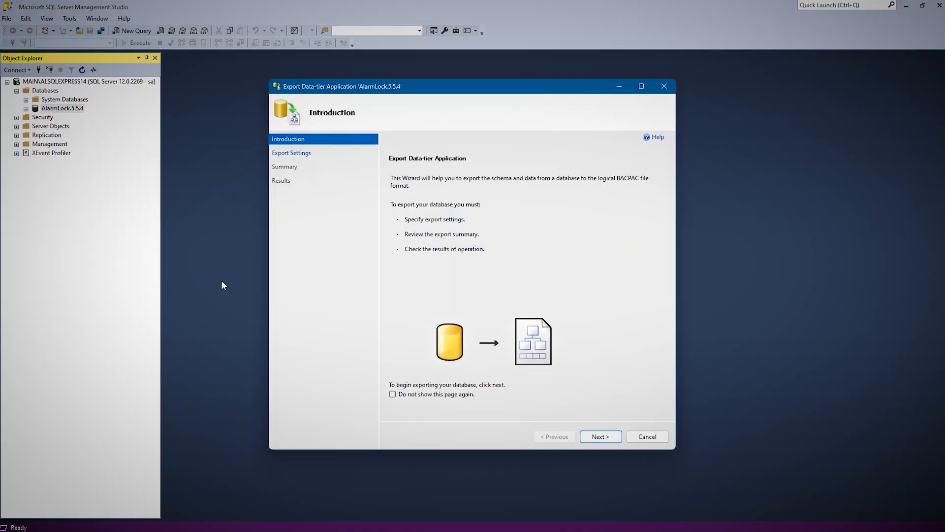
{"action": "left_click", "coordinate": [606, 436]}
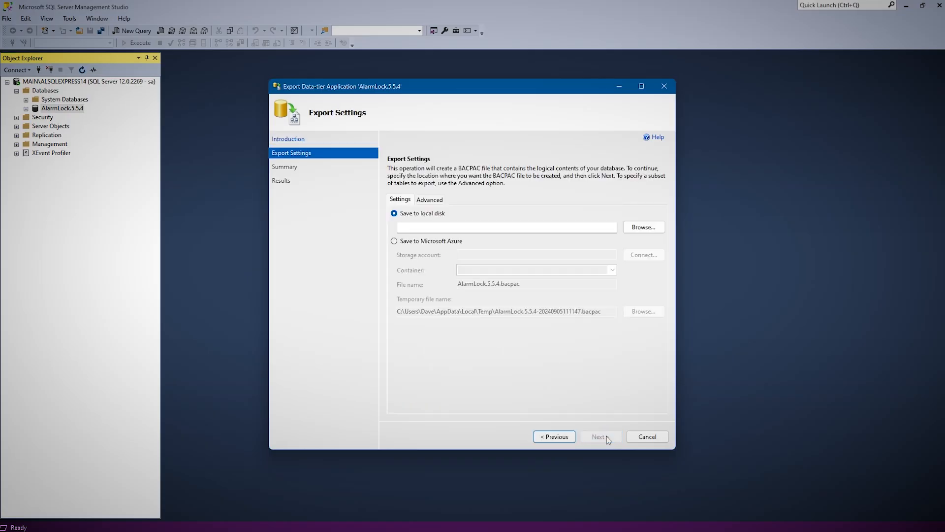
- Set the export to save to local disk as a bacpac file named AlarmLock.5.5.4 on the Desktop
{"action": "left_click", "coordinate": [648, 229]}
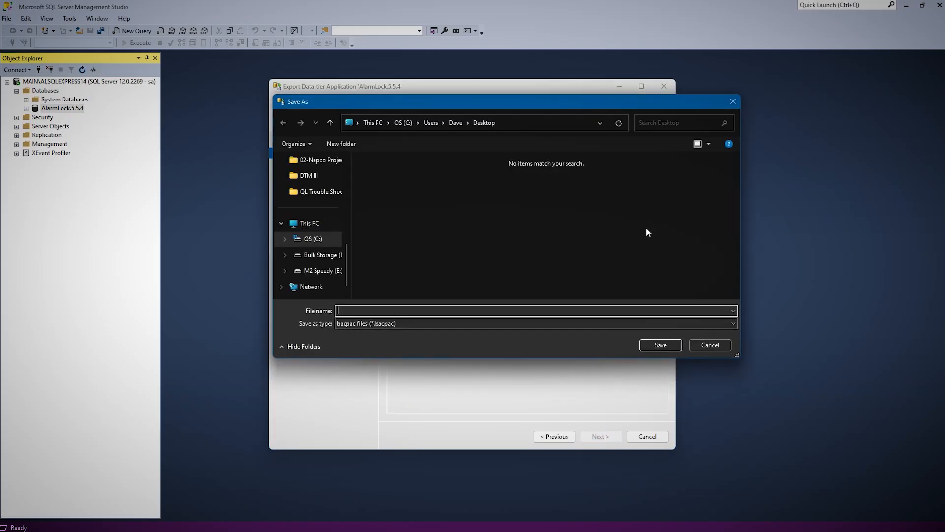
{"action": "scroll", "coordinate": [320, 205], "scroll_direction": "up", "scroll_amount": 5}
{"action": "left_click", "coordinate": [323, 196]}
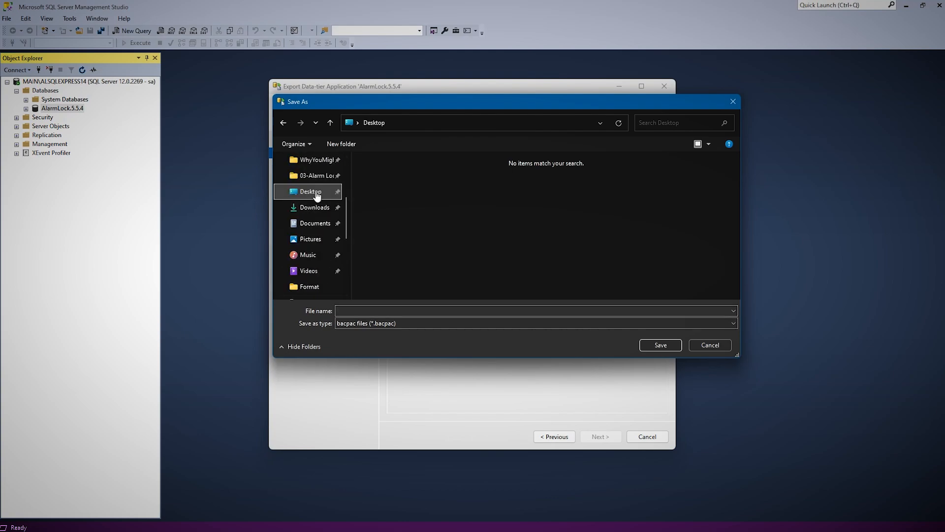
{"action": "left_click", "coordinate": [384, 310]}
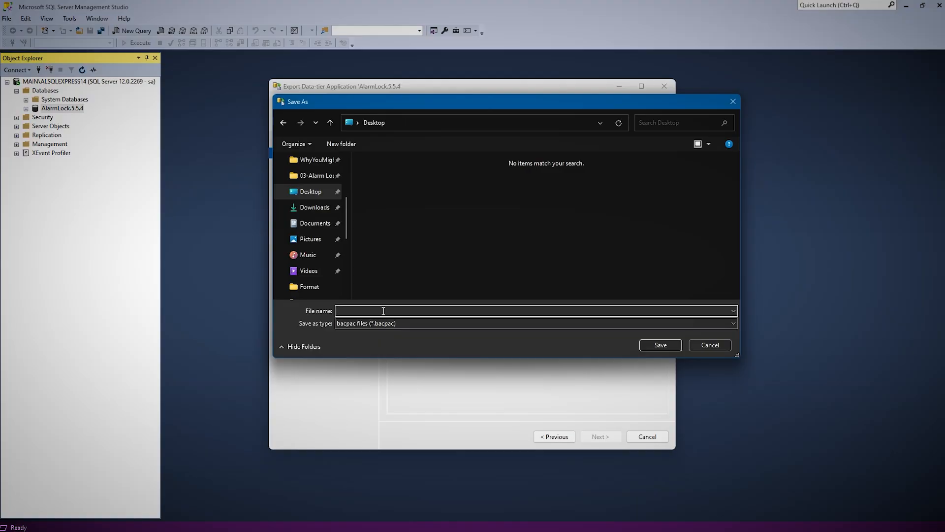
{"action": "type", "text": "AlarmL"}
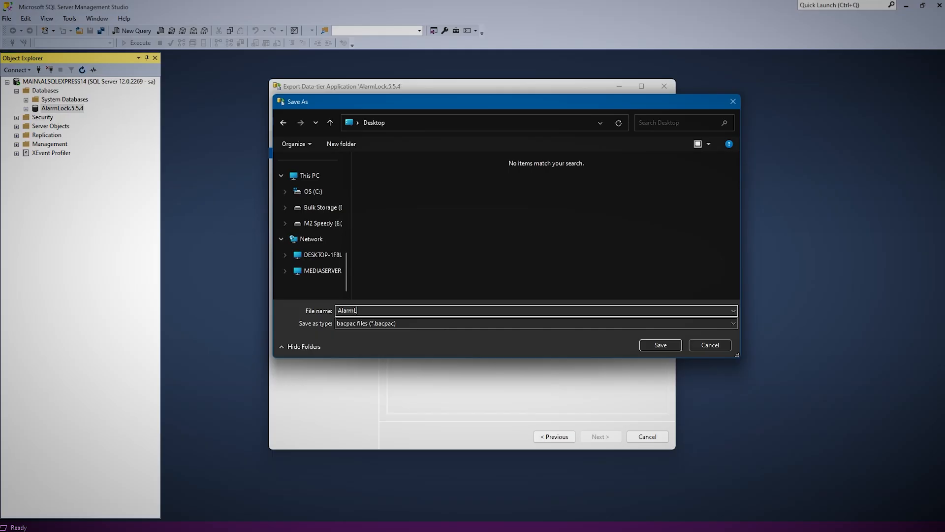
{"action": "type", "text": "ock.5.5.4"}
{"action": "left_click", "coordinate": [655, 345]}
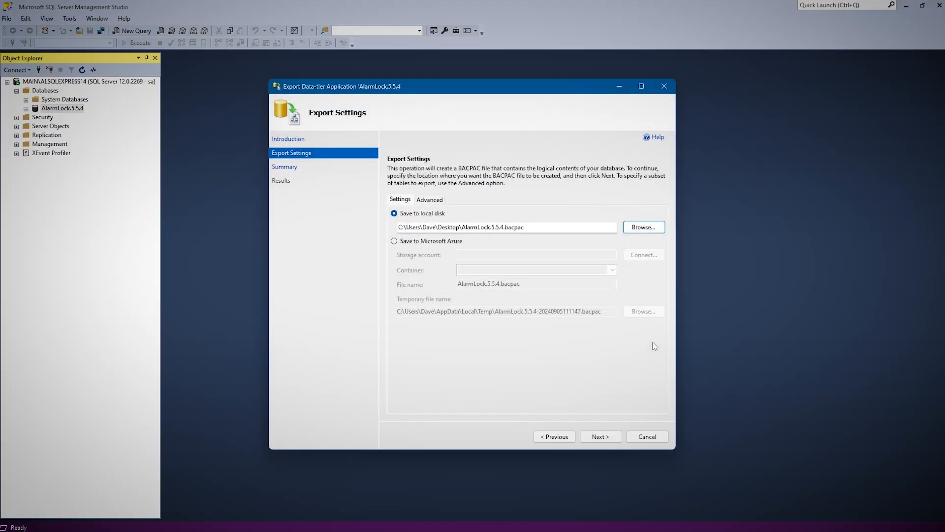
- Accept the export summary, run the AlarmLock.5.5.4 database export and close the wizard
{"action": "left_click", "coordinate": [604, 437]}
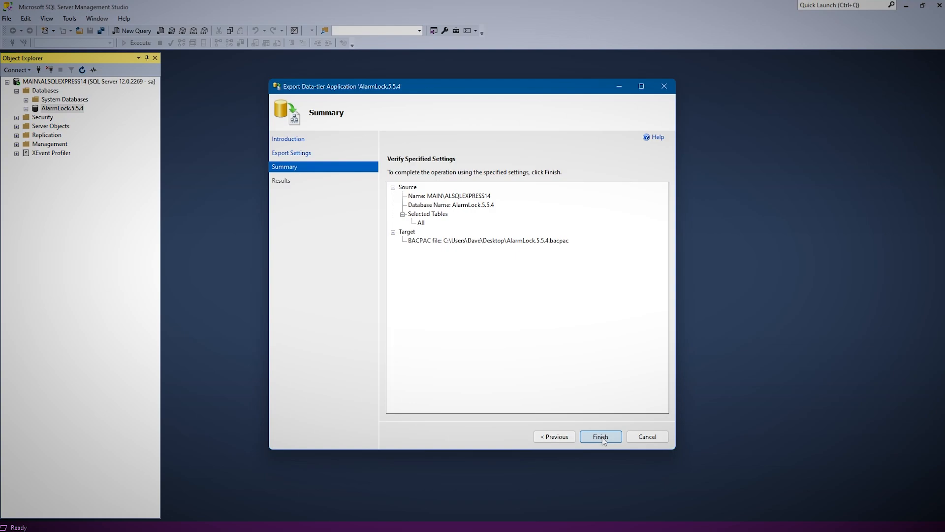
{"action": "left_click", "coordinate": [601, 437]}
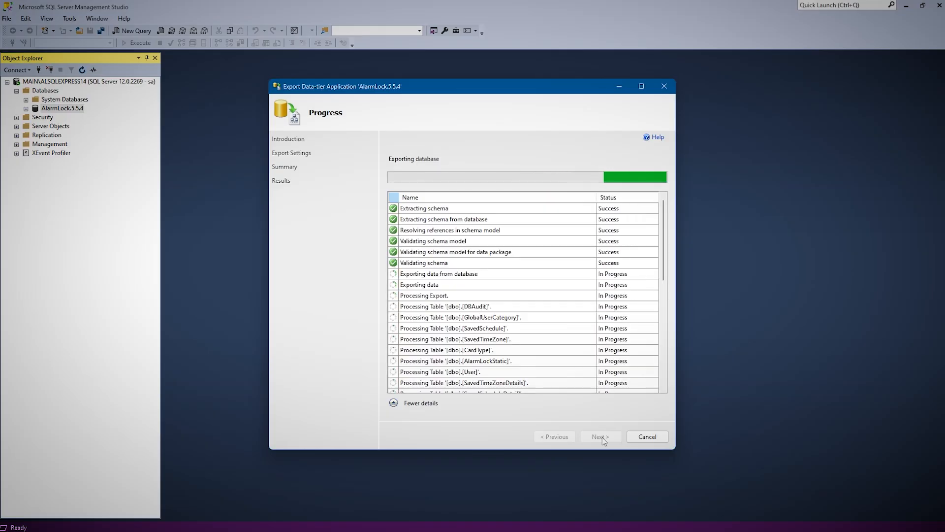
{"action": "left_click", "coordinate": [648, 437]}
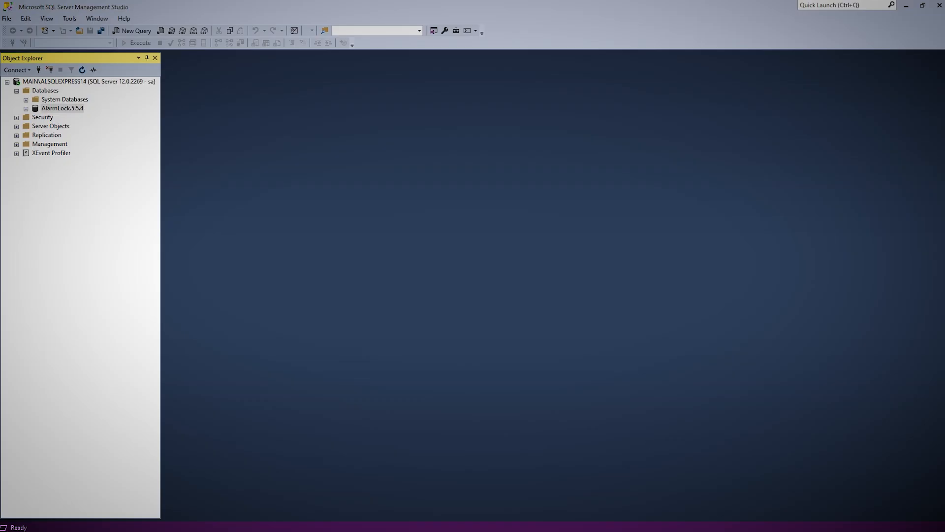
- Connect to a second Database Engine, MAIN\ALSQLEXPRESS22, with the sa login and its remembered password
{"action": "left_click", "coordinate": [18, 70]}
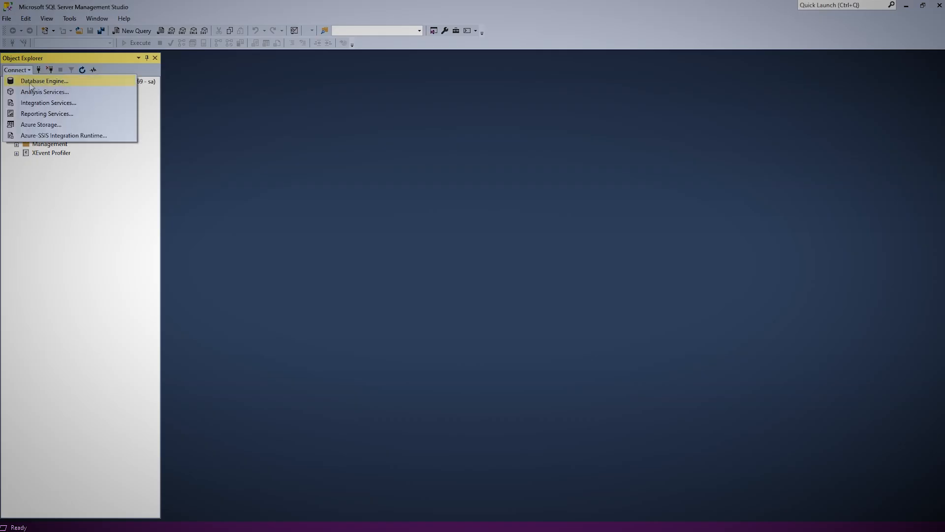
{"action": "left_click", "coordinate": [30, 85]}
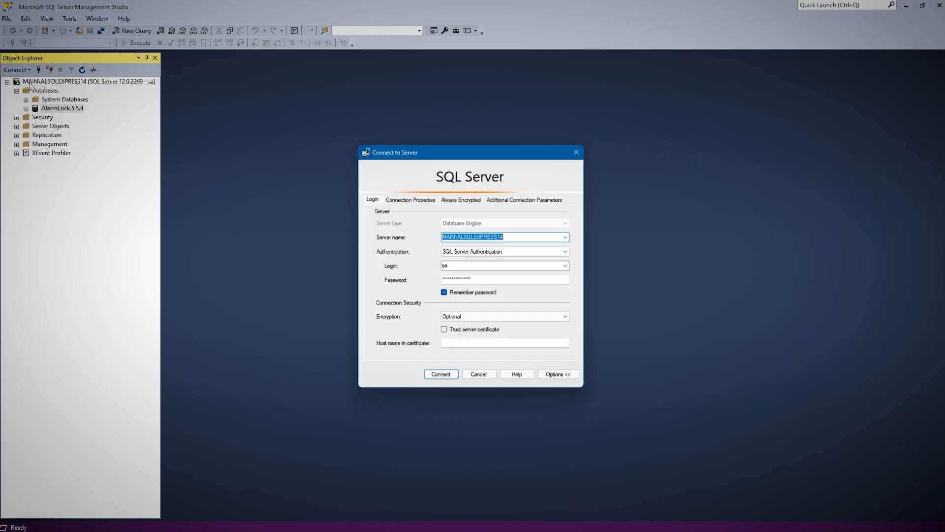
{"action": "left_click", "coordinate": [572, 237]}
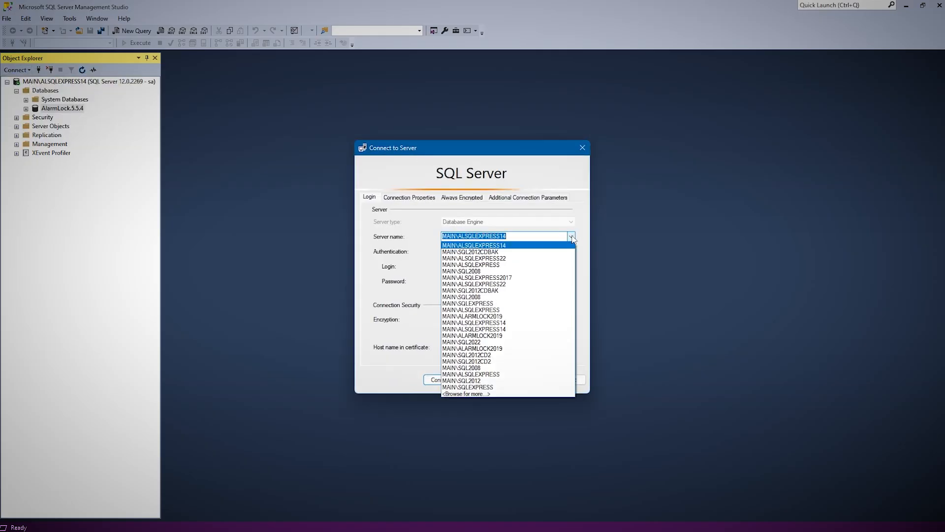
{"action": "left_click", "coordinate": [505, 260]}
{"action": "left_click", "coordinate": [514, 237]}
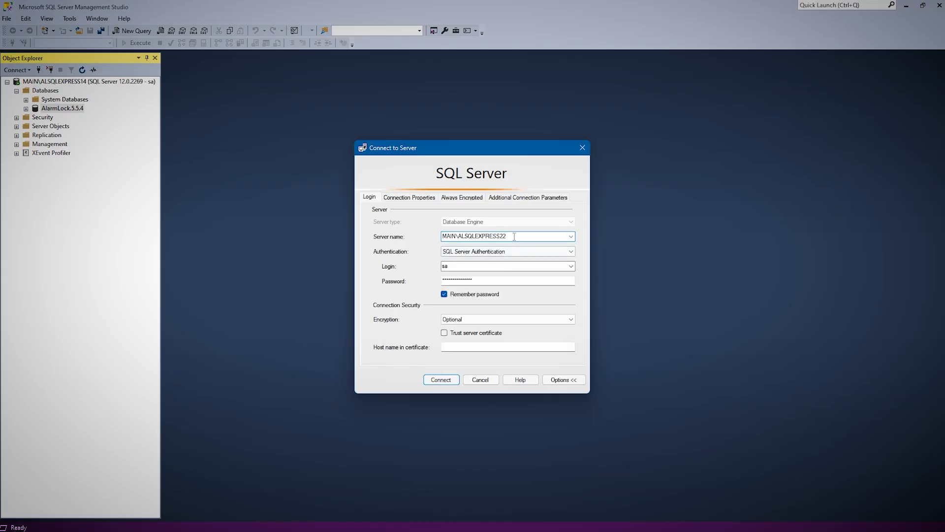
{"action": "left_click", "coordinate": [479, 266]}
{"action": "left_click", "coordinate": [492, 280]}
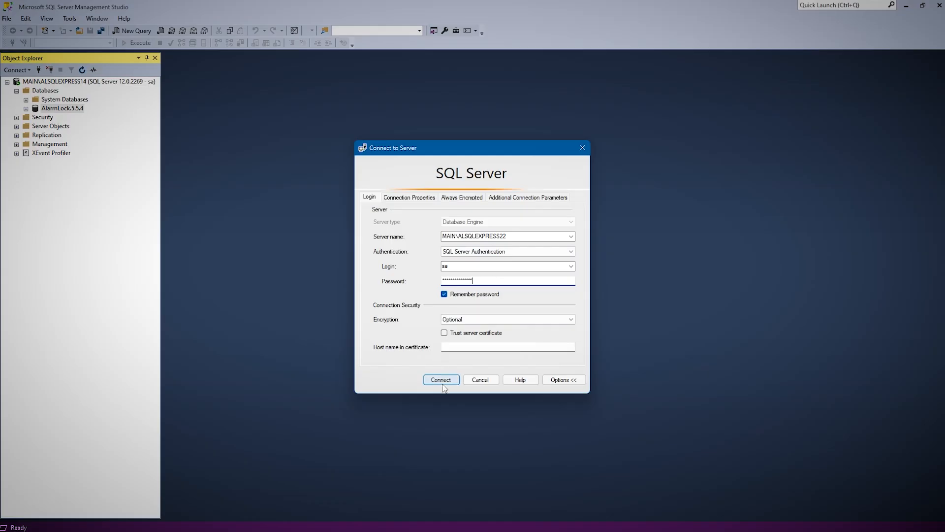
{"action": "left_click", "coordinate": [441, 379]}
- Start the Import Data-tier Application wizard for the MAIN\ALSQLEXPRESS22 databases and proceed to its import settings
{"action": "left_click", "coordinate": [16, 171]}
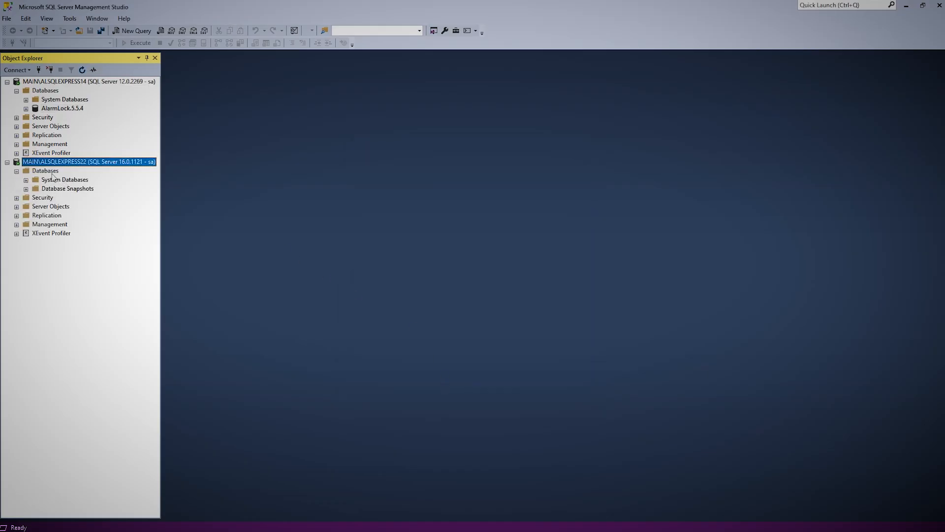
{"action": "left_click", "coordinate": [52, 172]}
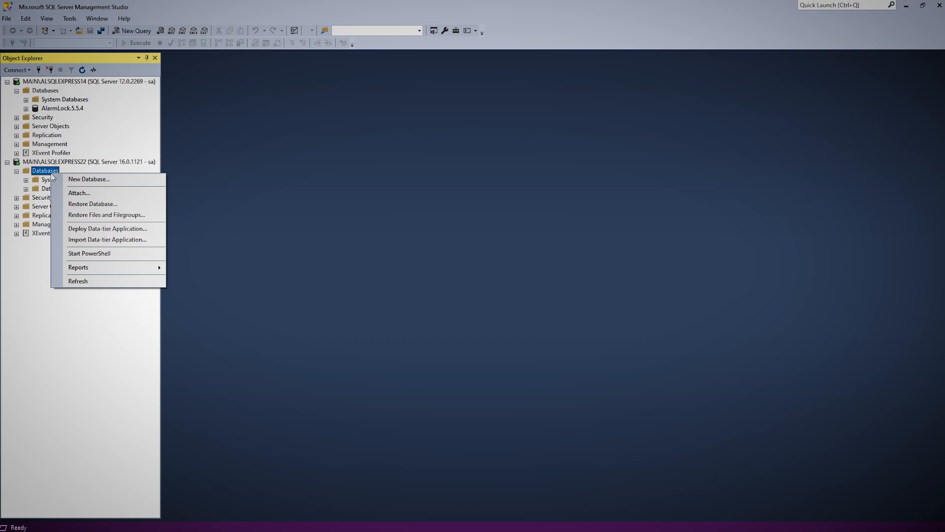
{"action": "left_click", "coordinate": [130, 240]}
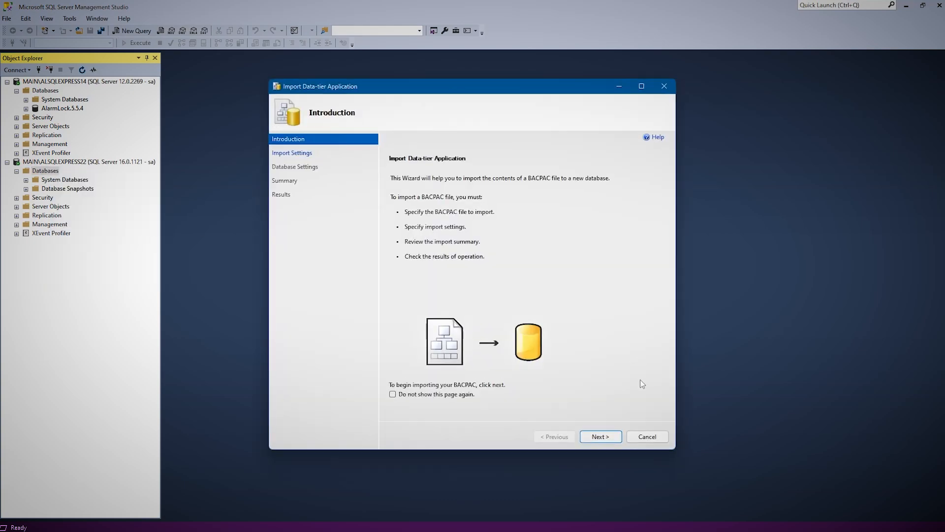
{"action": "left_click", "coordinate": [612, 437]}
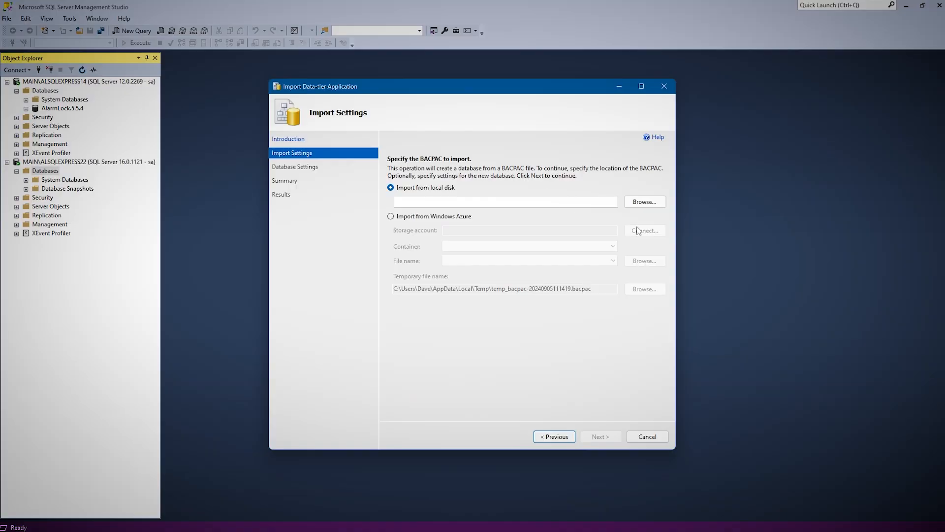
- Choose AlarmLock.5.5.4.bacpac on the Desktop as the local file to import
{"action": "left_click", "coordinate": [645, 202]}
{"action": "left_click", "coordinate": [408, 179]}
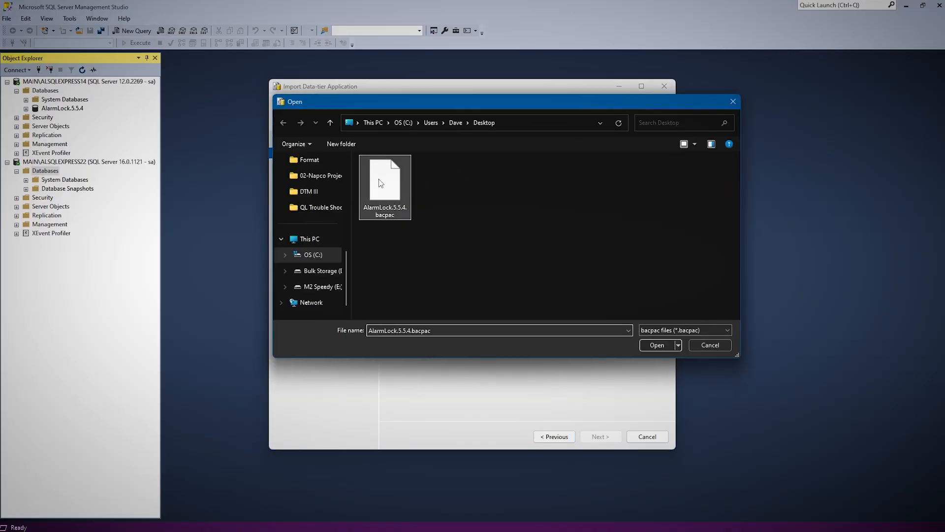
{"action": "left_click", "coordinate": [657, 346]}
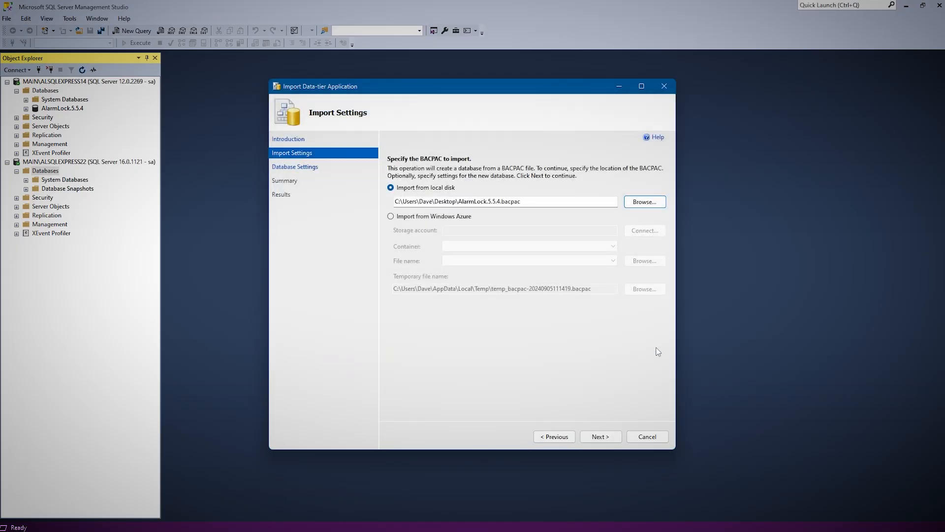
- Accept the new database settings for AlarmLock.5.5.4, run the import on MAIN\ALSQLEXPRESS22 and close the wizard
{"action": "left_click", "coordinate": [601, 437]}
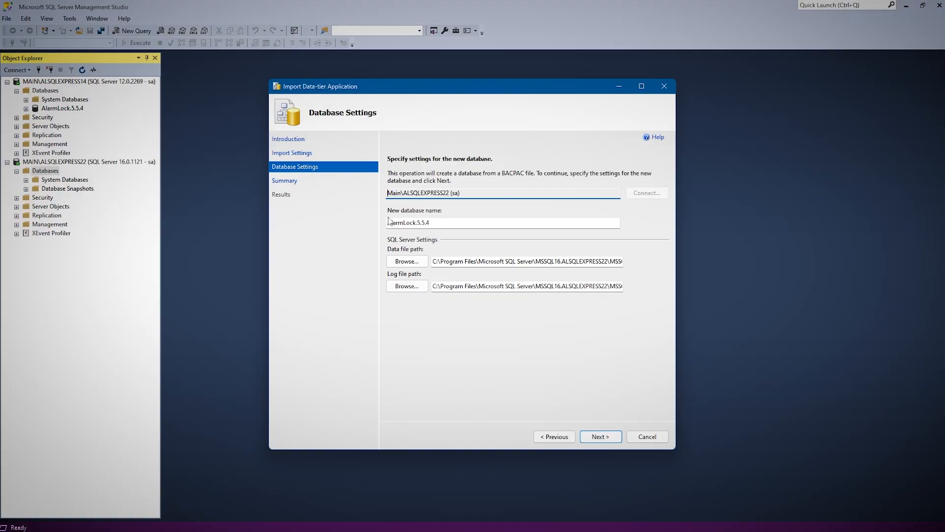
{"action": "left_click", "coordinate": [601, 436]}
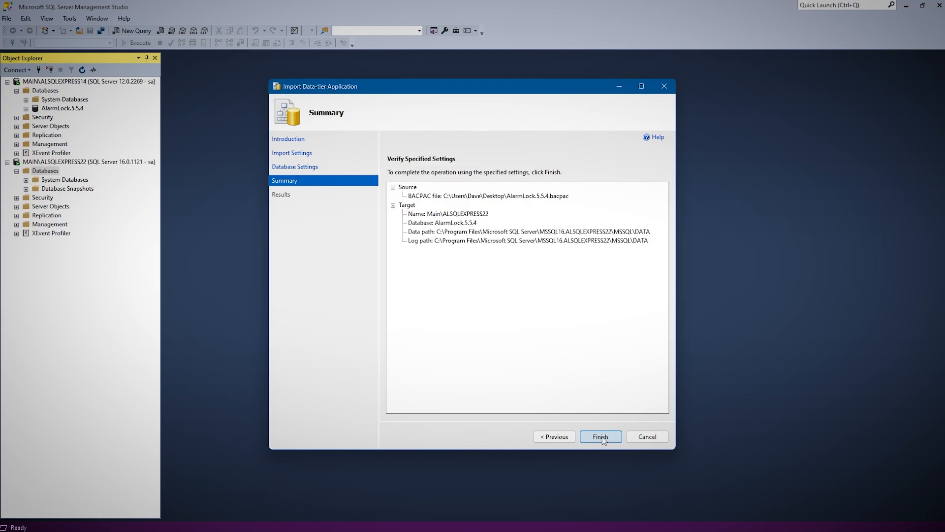
{"action": "left_click", "coordinate": [601, 437]}
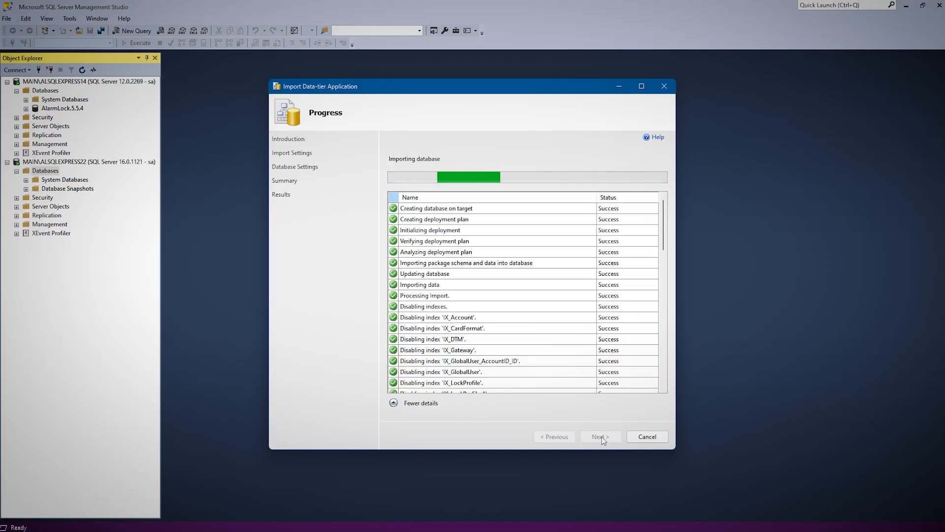
{"action": "scroll", "coordinate": [624, 230], "scroll_direction": "down", "scroll_amount": 5}
{"action": "left_click", "coordinate": [647, 436]}
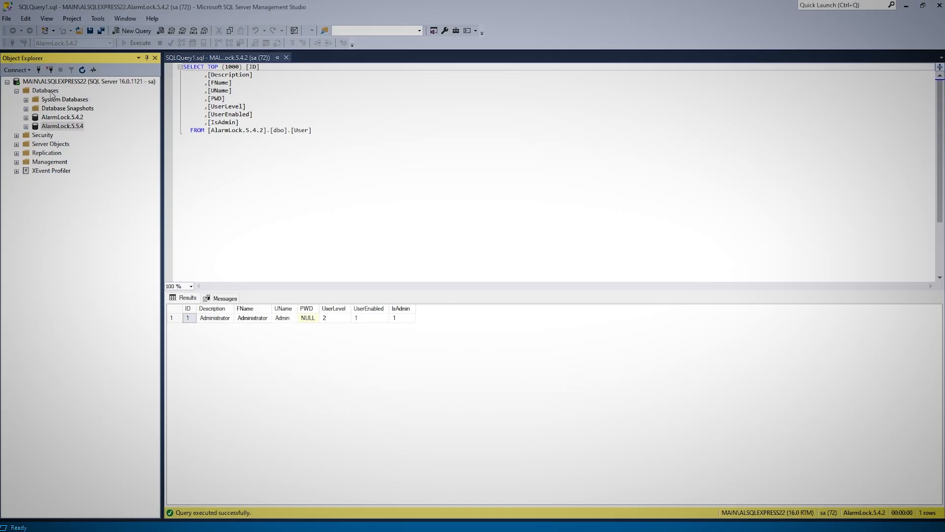
- Start another data-tier application import on MAIN\ALSQLEXPRESS22 and choose AlarmLock.5.5.4.bacpac on the Desktop as the local file
{"action": "right_click", "coordinate": [50, 91]}
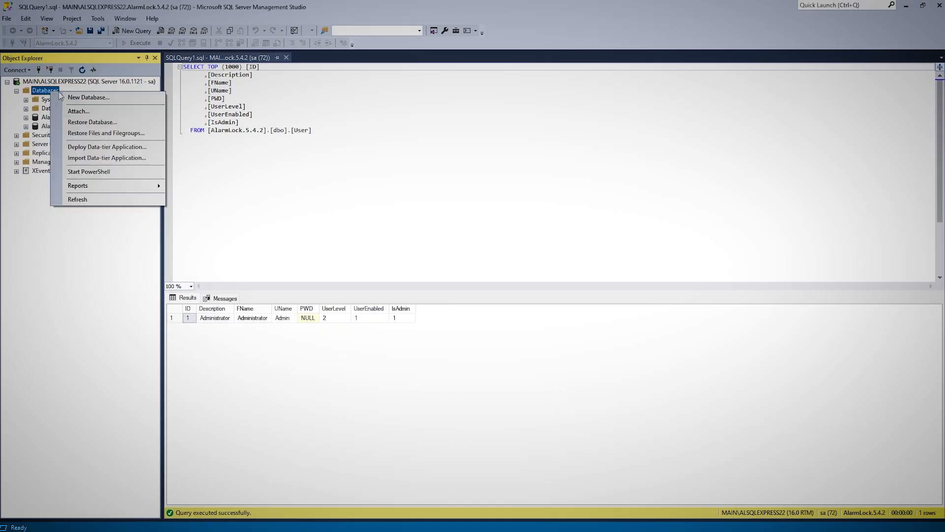
{"action": "left_click", "coordinate": [106, 159]}
{"action": "left_click", "coordinate": [600, 436]}
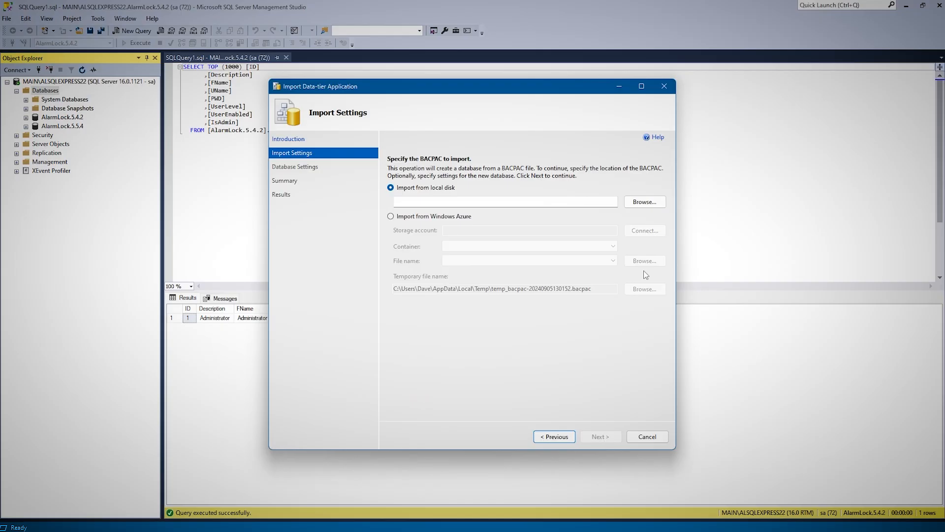
{"action": "left_click", "coordinate": [644, 201]}
{"action": "left_click", "coordinate": [380, 176]}
{"action": "left_click", "coordinate": [656, 343]}
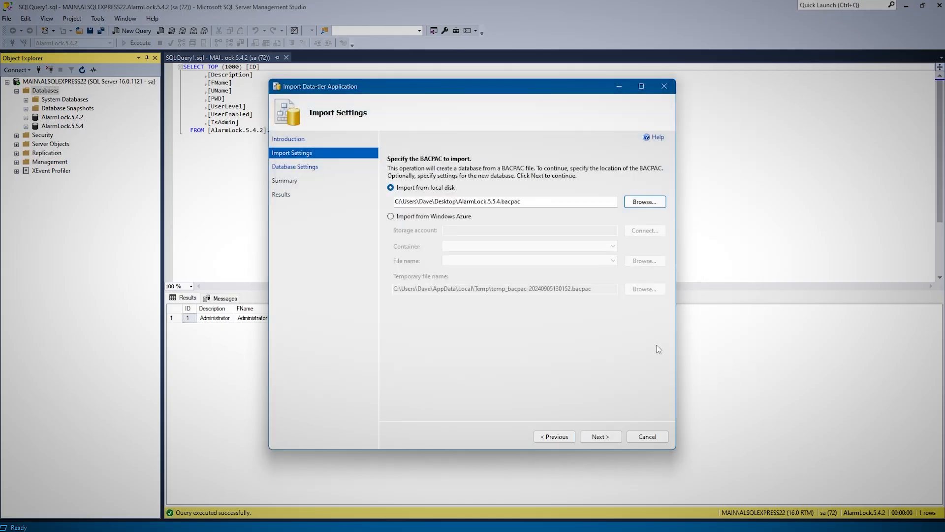
- Try to continue the import with AlarmLock.5.5.4 as the new database name, and cancel the wizard
{"action": "left_click", "coordinate": [602, 436]}
{"action": "left_click", "coordinate": [605, 438]}
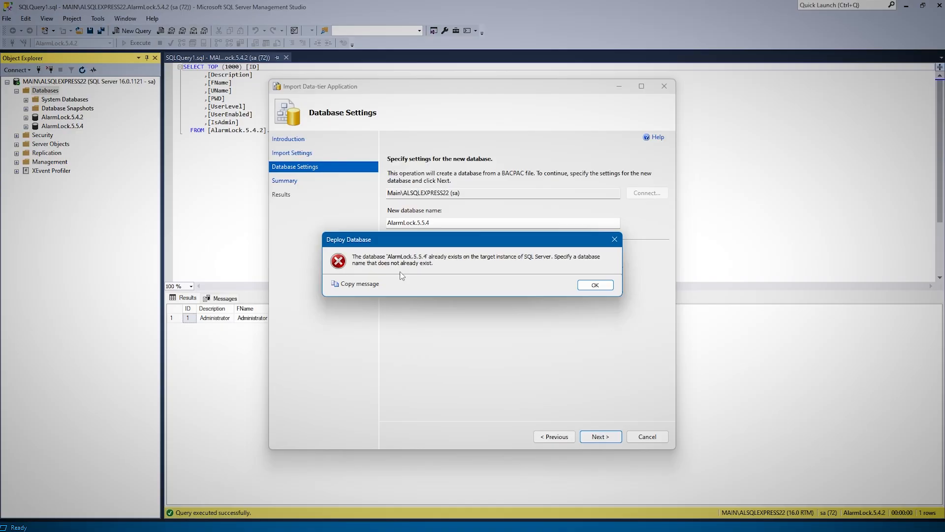
{"action": "left_click", "coordinate": [604, 286]}
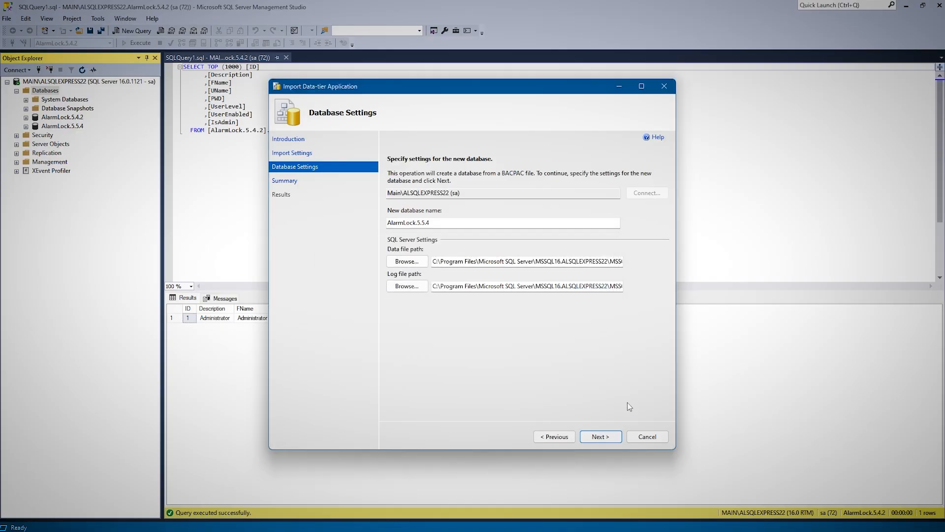
{"action": "left_click", "coordinate": [654, 437]}
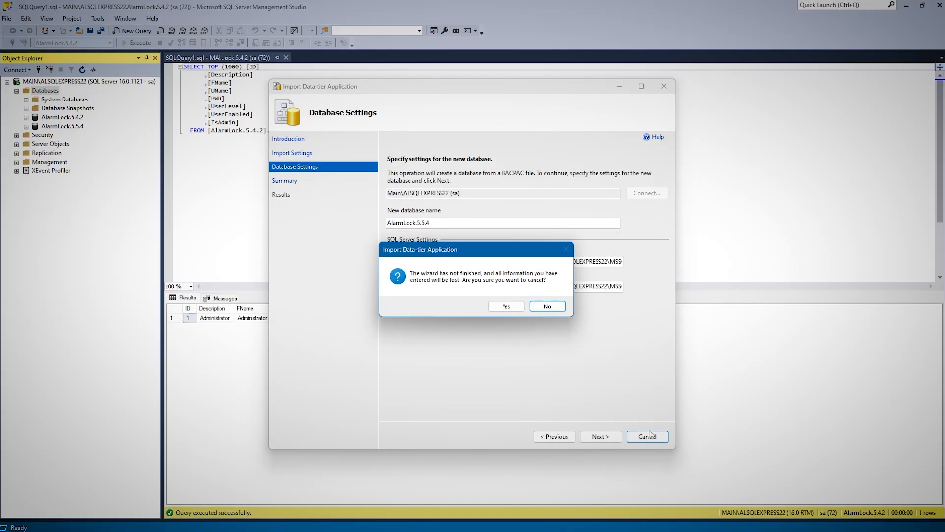
{"action": "left_click", "coordinate": [507, 307]}
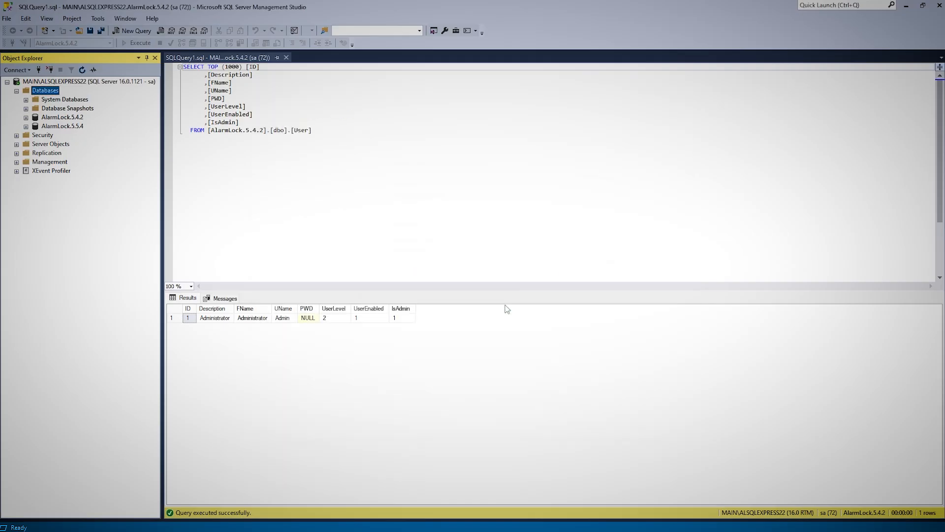
- Delete the AlarmLock.5.5.4 database from MAIN\ALSQLEXPRESS22, including its backup and restore history information
{"action": "left_click", "coordinate": [62, 127]}
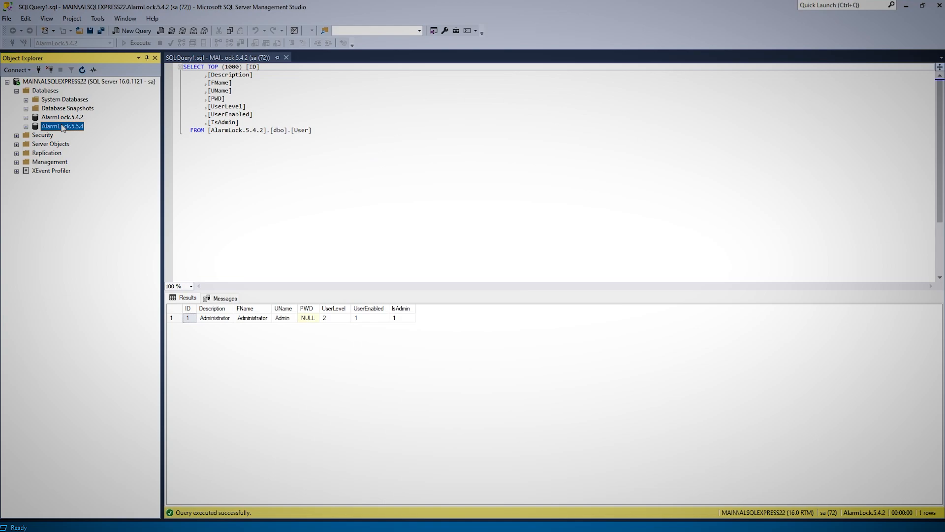
{"action": "key", "text": "Delete"}
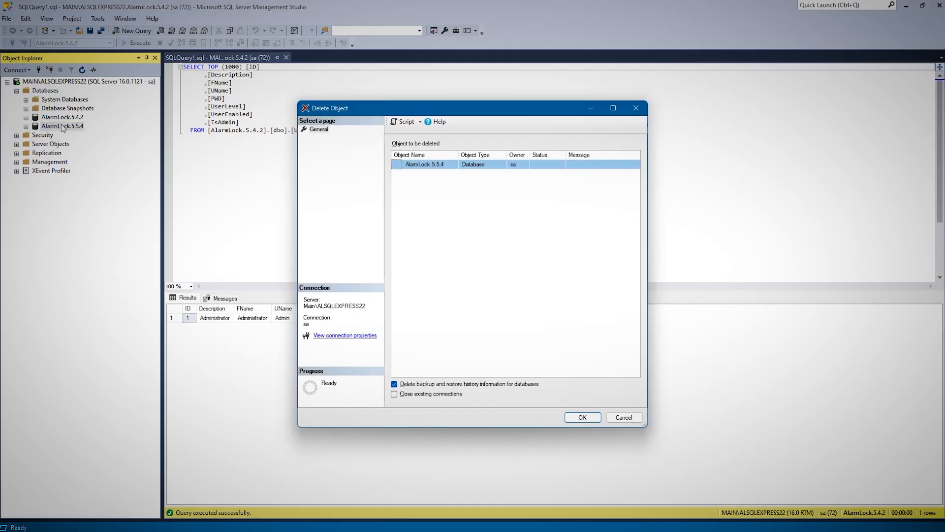
{"action": "left_click", "coordinate": [583, 417]}
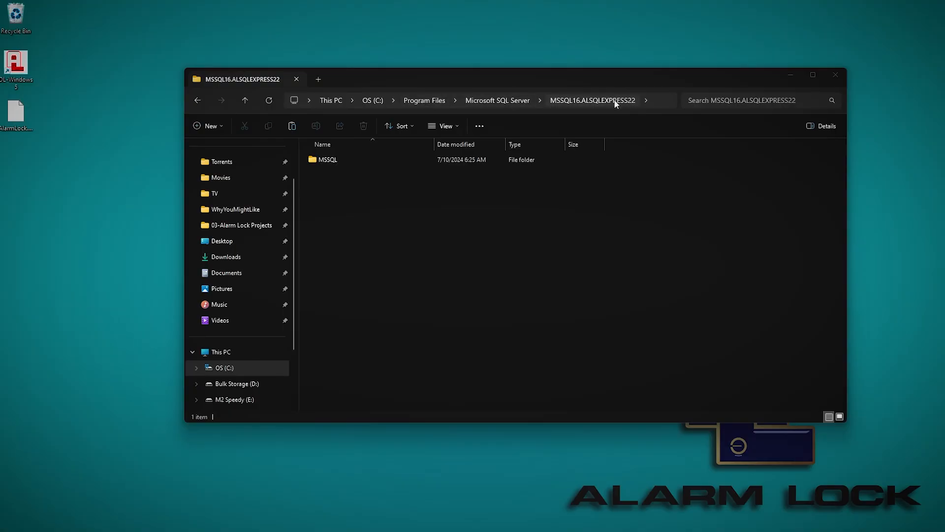
- In File Explorer, open the Backup folder inside MSSQL16.ALSQLEXPRESS22\MSSQL
{"action": "double_click", "coordinate": [329, 160]}
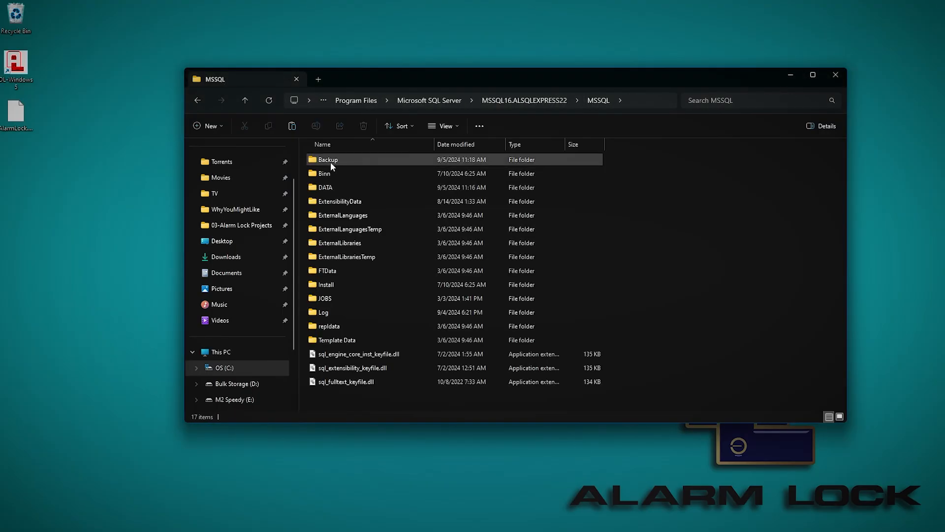
{"action": "double_click", "coordinate": [330, 162]}
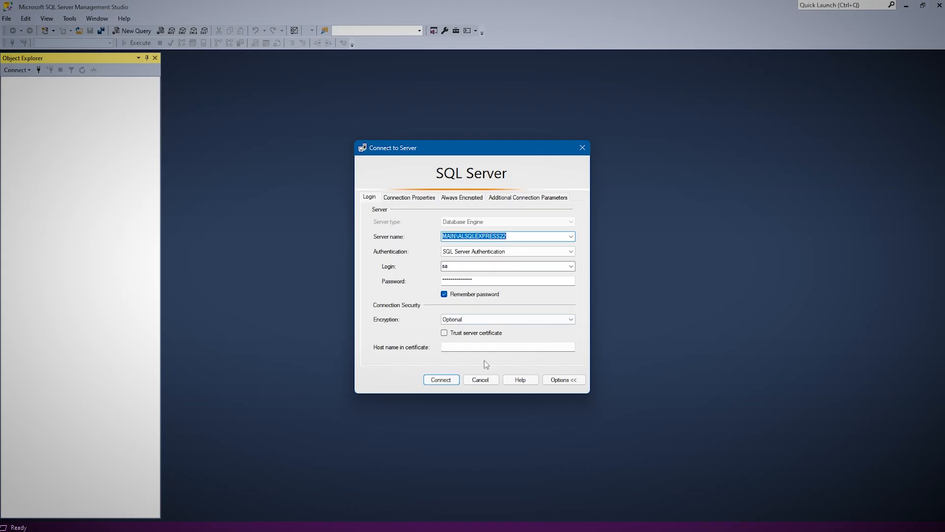
- Connect SSMS to MAIN\ALSQLEXPRESS22 with the sa login and its remembered password, and begin a database restore
{"action": "left_click", "coordinate": [441, 381]}
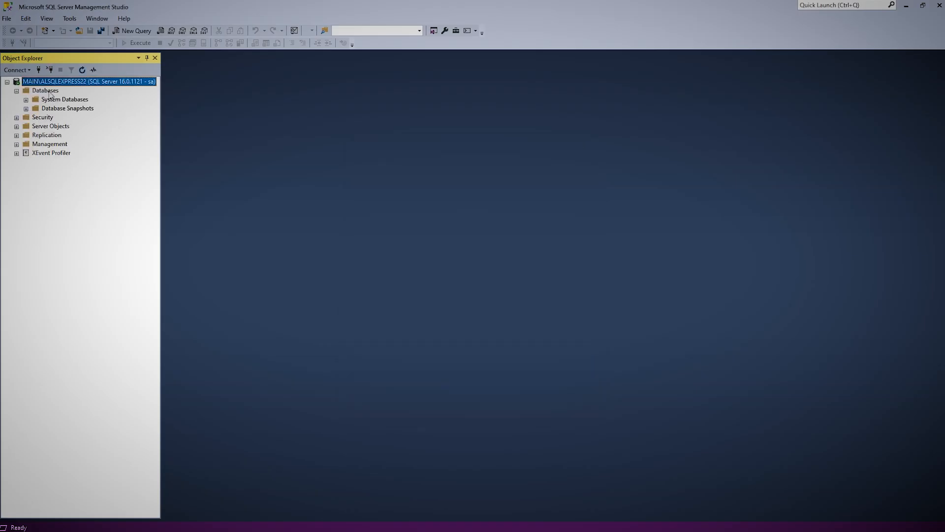
{"action": "right_click", "coordinate": [49, 93]}
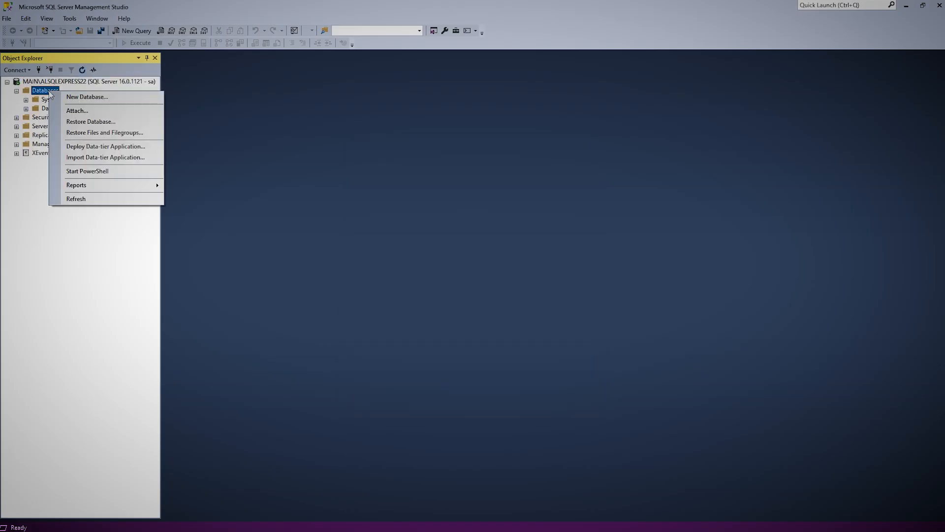
{"action": "left_click", "coordinate": [93, 121]}
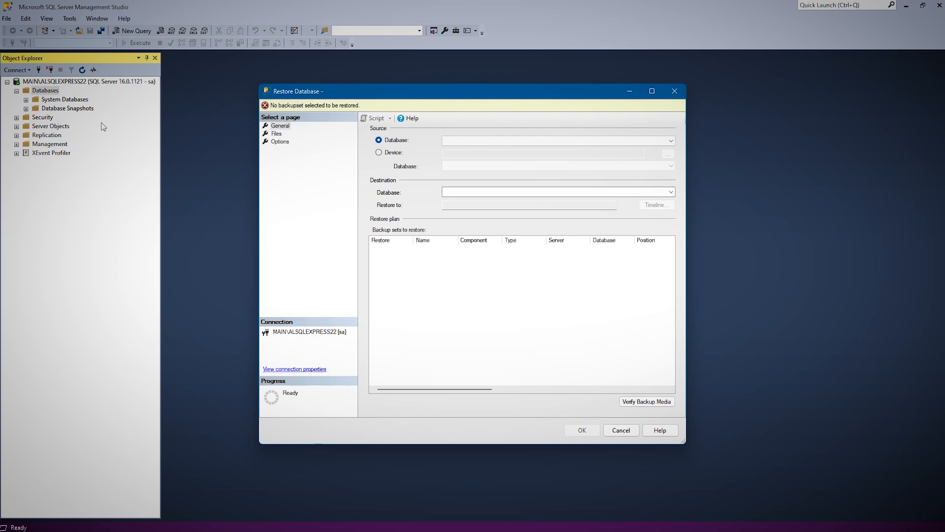
- Restore the AlarmLock.5.5.4 database from the device backup file AlarmLock.5.5.4_20240821175249.bak in the instance's Backup folder
{"action": "left_click", "coordinate": [389, 154]}
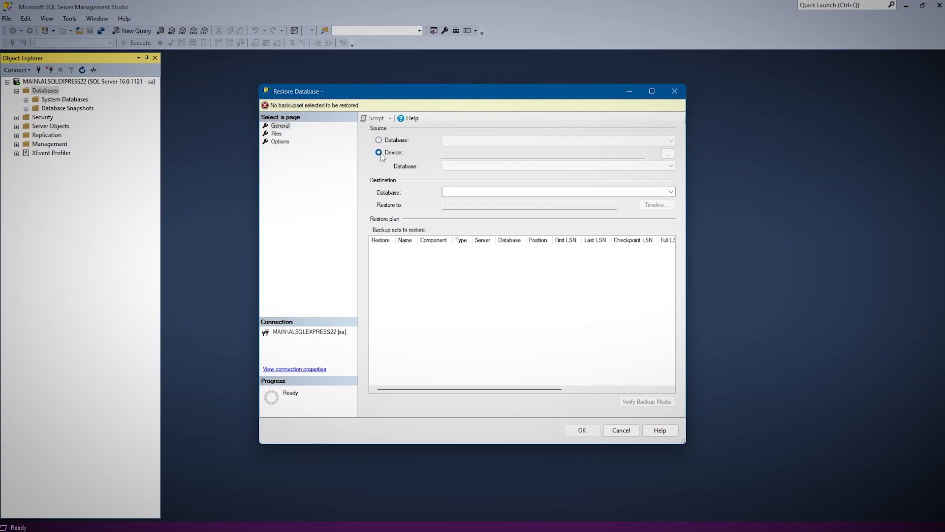
{"action": "left_click", "coordinate": [668, 154]}
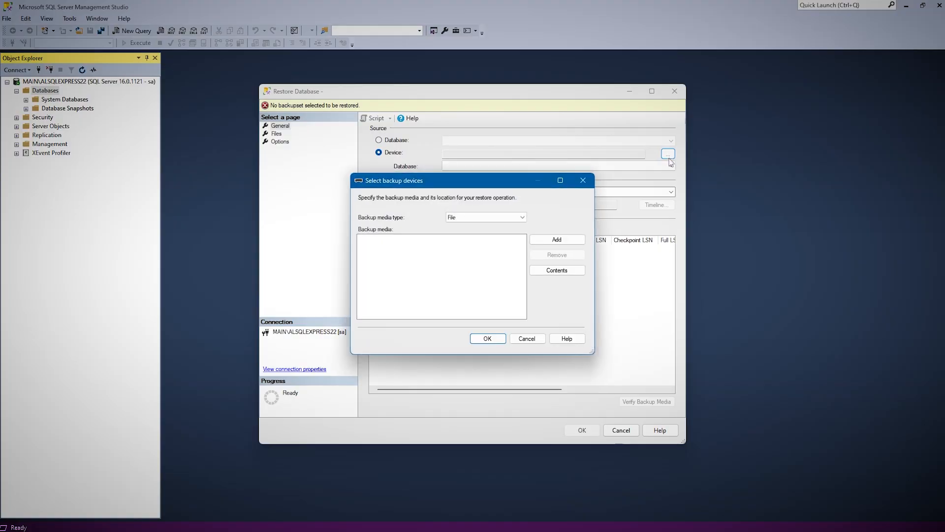
{"action": "left_click", "coordinate": [570, 240]}
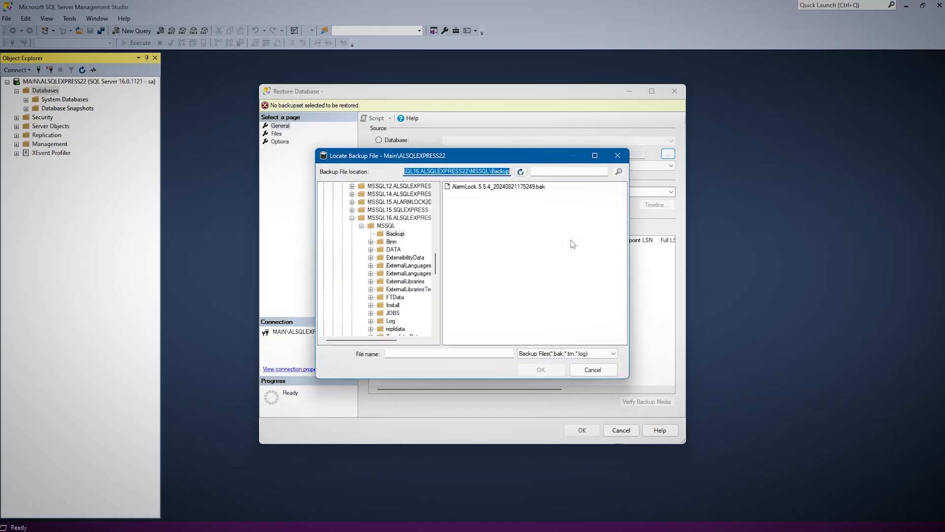
{"action": "left_click", "coordinate": [498, 193]}
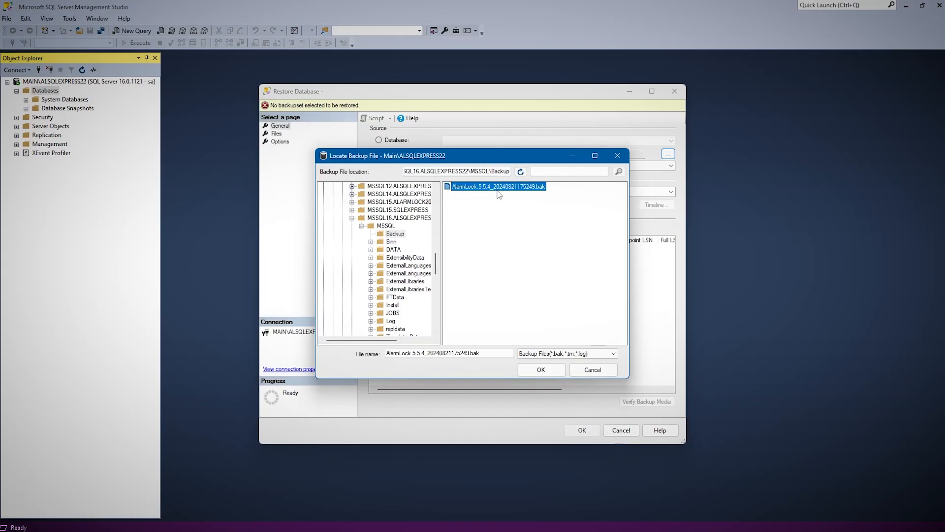
{"action": "left_click", "coordinate": [538, 372]}
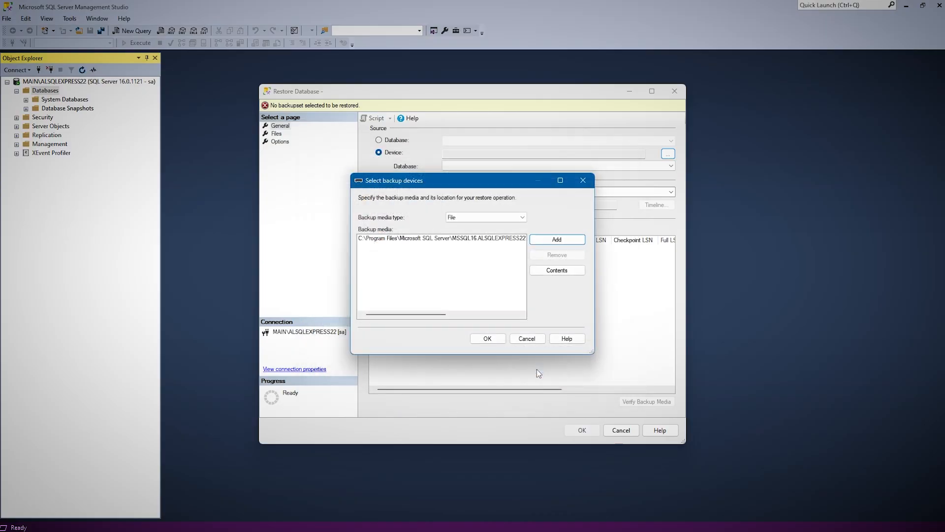
{"action": "left_click", "coordinate": [487, 339]}
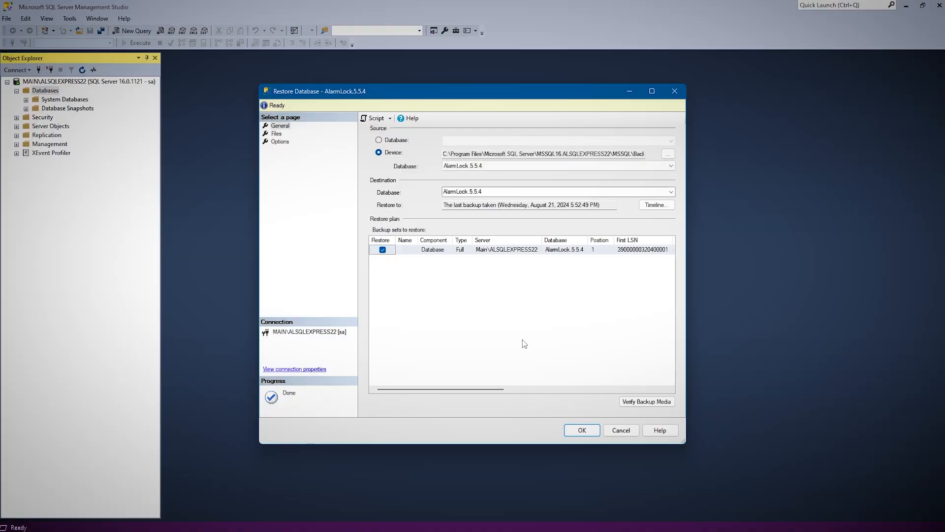
{"action": "left_click", "coordinate": [582, 430]}
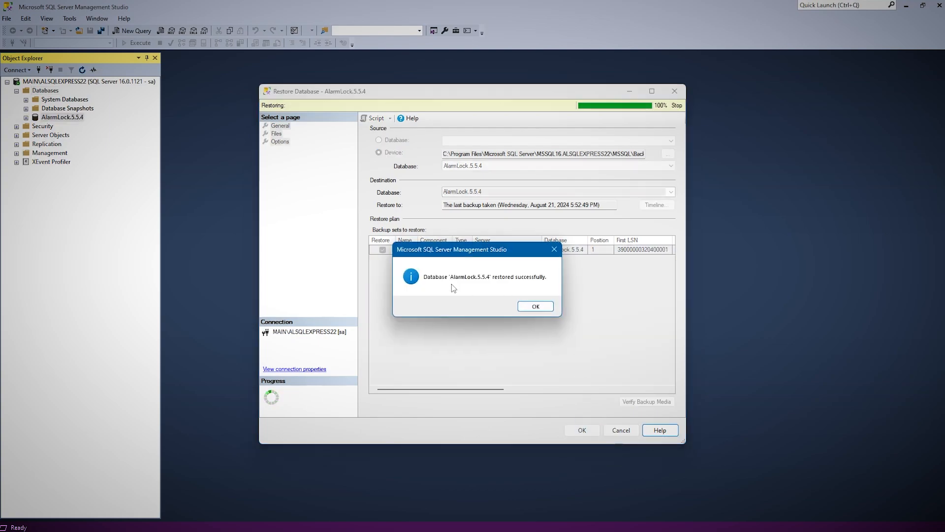
{"action": "left_click", "coordinate": [532, 307]}
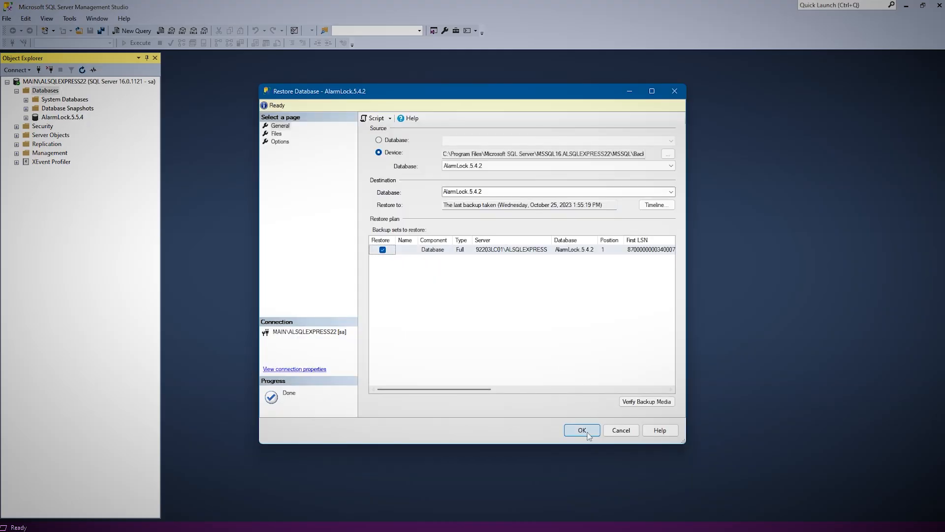
- Try to restore the AlarmLock.5.4.2 database from its device backup and check the restore status
{"action": "left_click", "coordinate": [583, 430]}
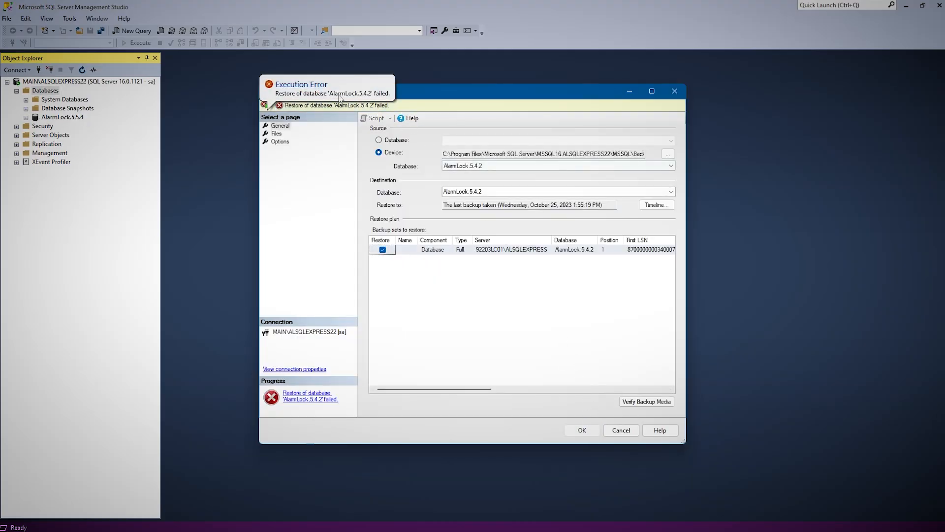
{"action": "left_click", "coordinate": [327, 108]}
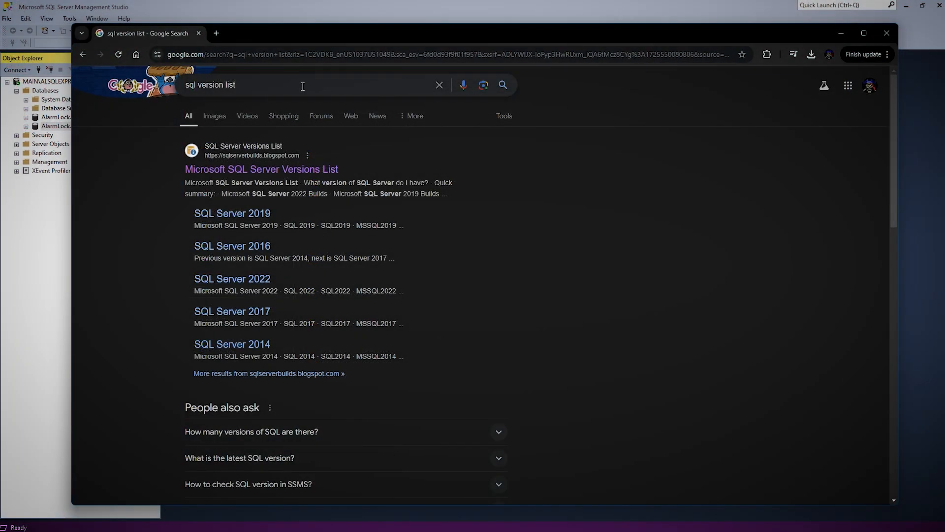
- Open the Microsoft SQL Server Versions List from the web search results and examine its quick summary of release version numbers
{"action": "left_click", "coordinate": [256, 172]}
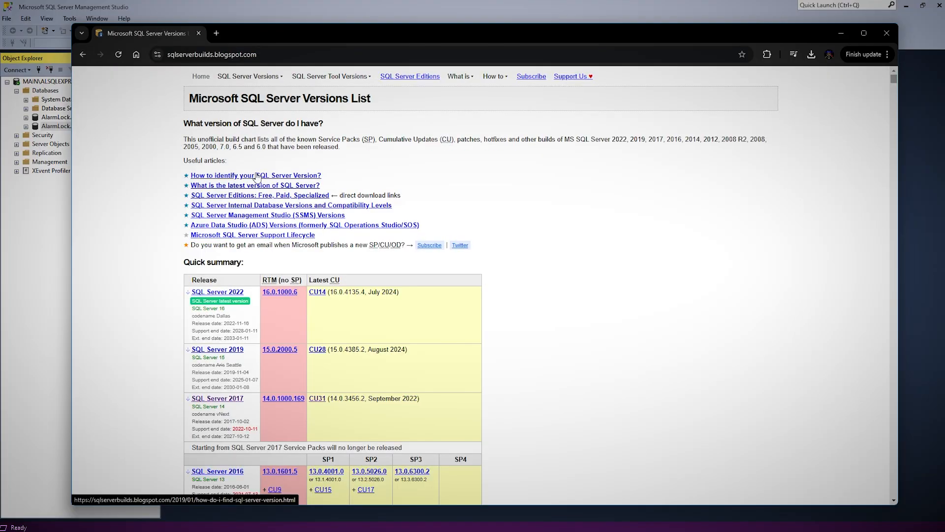
{"action": "scroll", "coordinate": [266, 163], "scroll_direction": "down", "scroll_amount": 3}
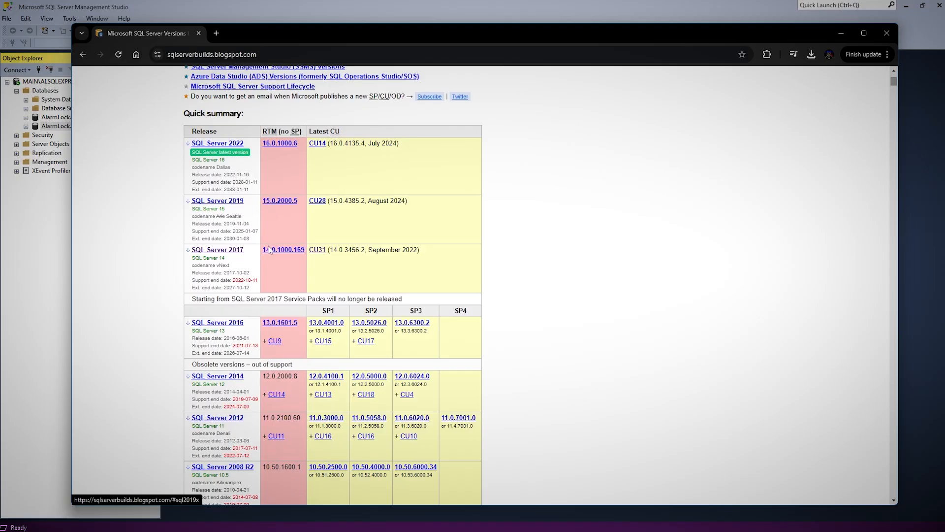
{"action": "scroll", "coordinate": [301, 283], "scroll_direction": "down", "scroll_amount": 3}
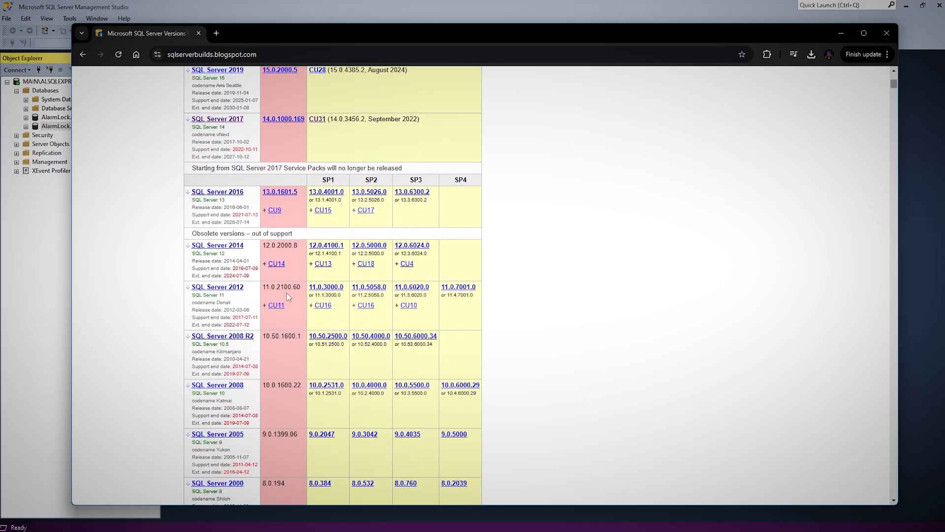
{"action": "scroll", "coordinate": [261, 376], "scroll_direction": "down", "scroll_amount": 1}
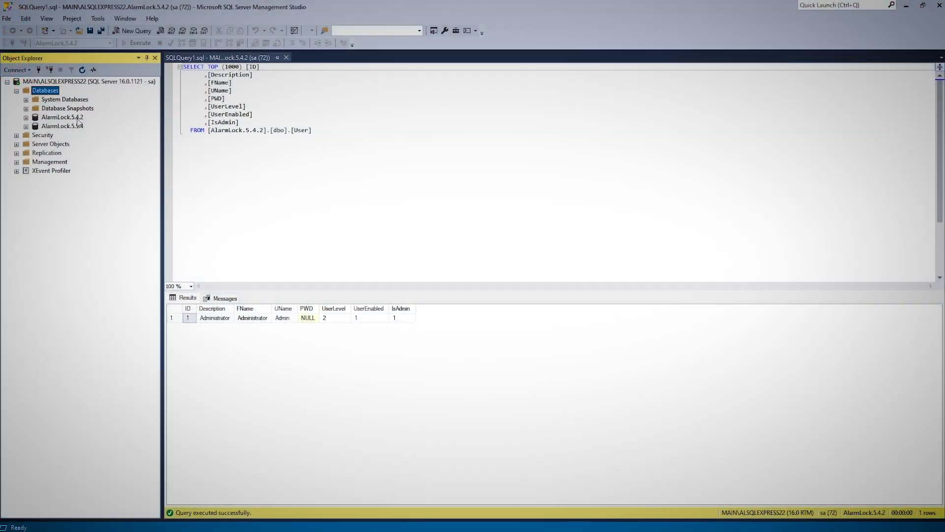
- Switch from SSMS to the Alarm Lock Database Configuration utility for DL-Windows
{"action": "left_click", "coordinate": [76, 119]}
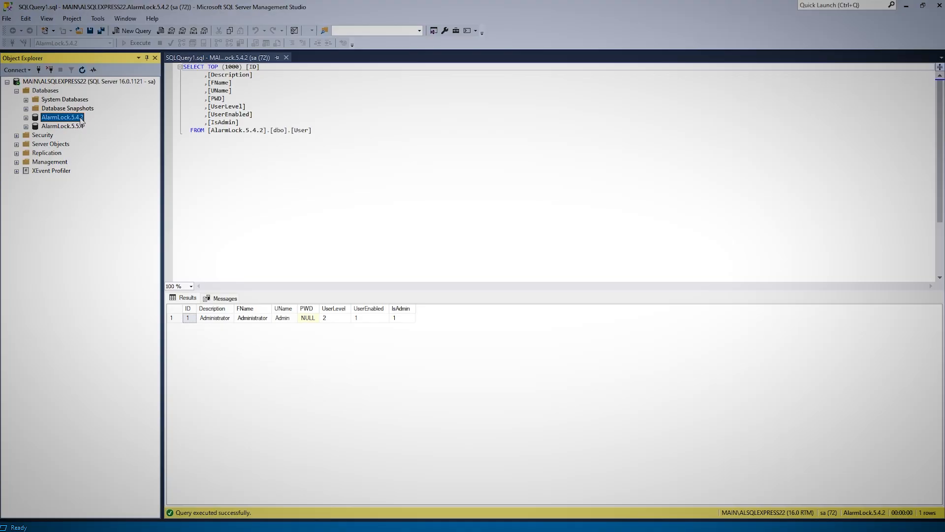
{"action": "left_click", "coordinate": [907, 6]}
{"action": "key", "text": "super"}
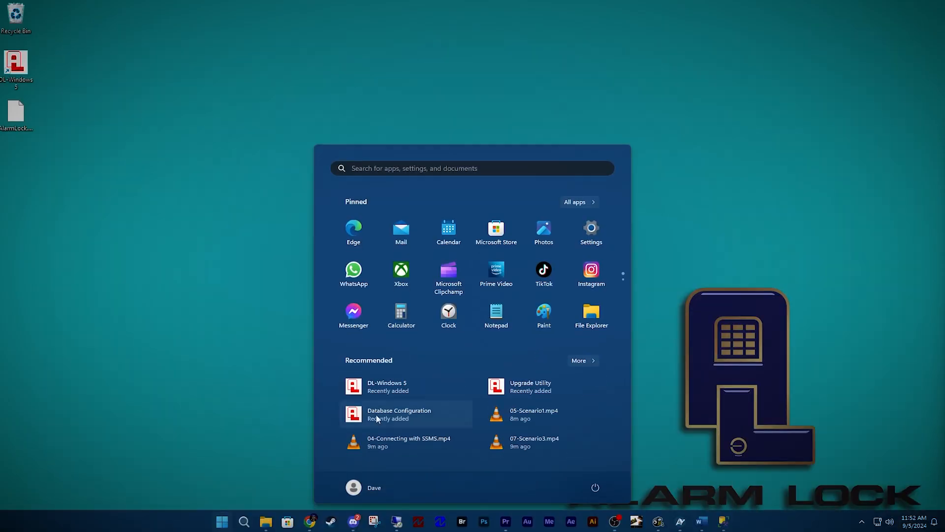
{"action": "left_click", "coordinate": [359, 422]}
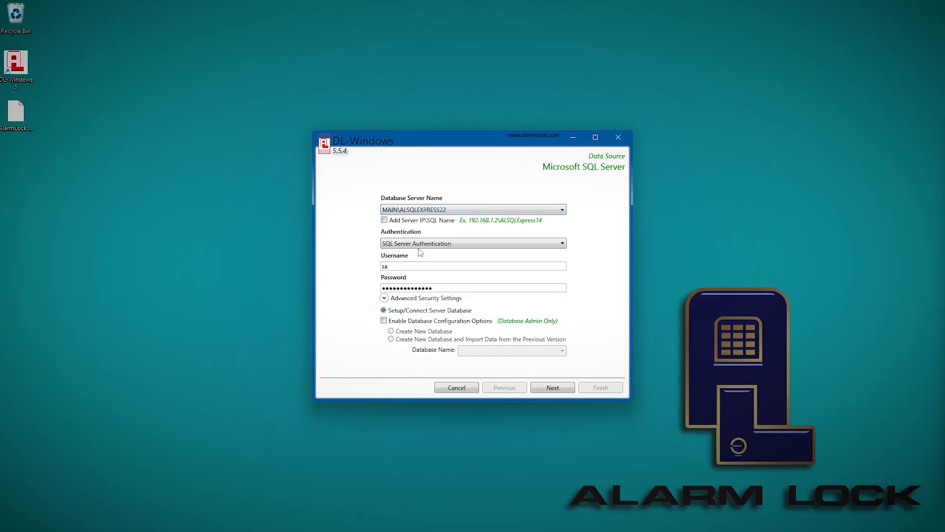
- Enable the database configuration options and choose to create a new database with data imported from the previous version, AlarmLock 5.4.2
{"action": "left_click", "coordinate": [384, 321]}
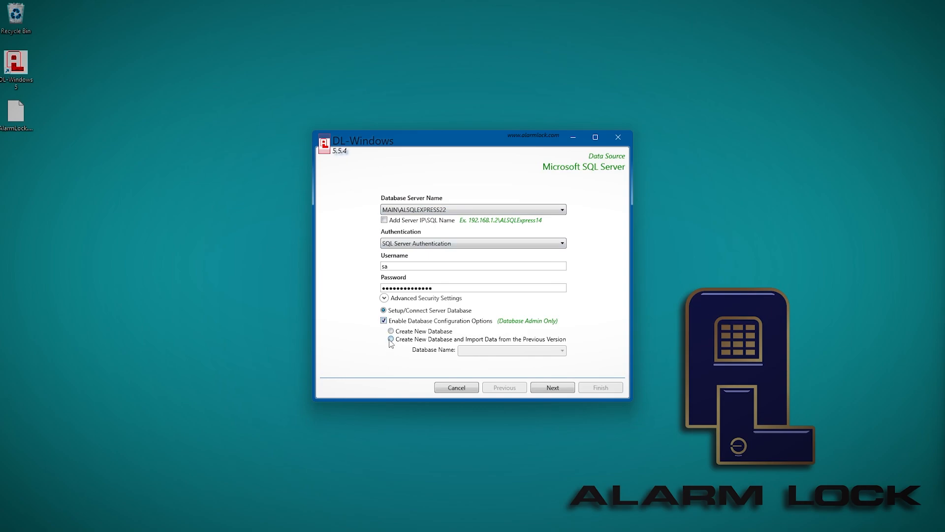
{"action": "left_click", "coordinate": [391, 339]}
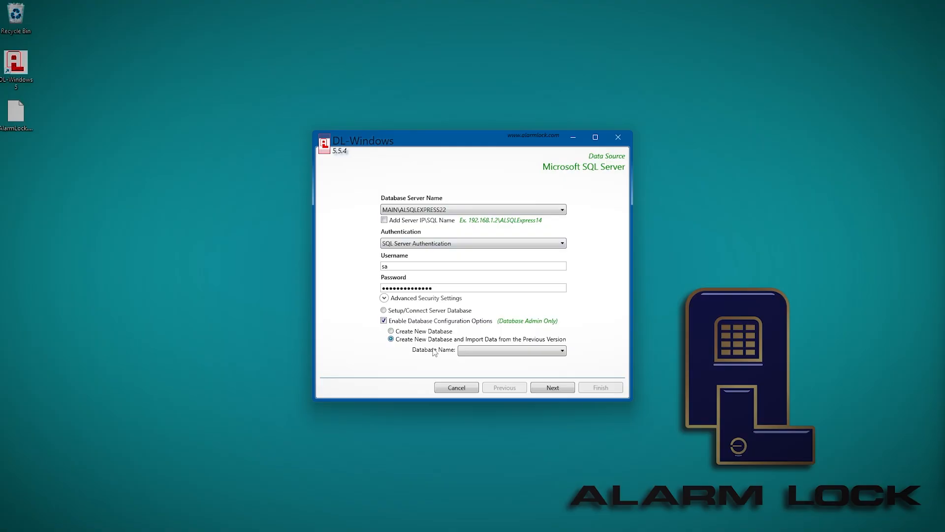
{"action": "left_click", "coordinate": [500, 356]}
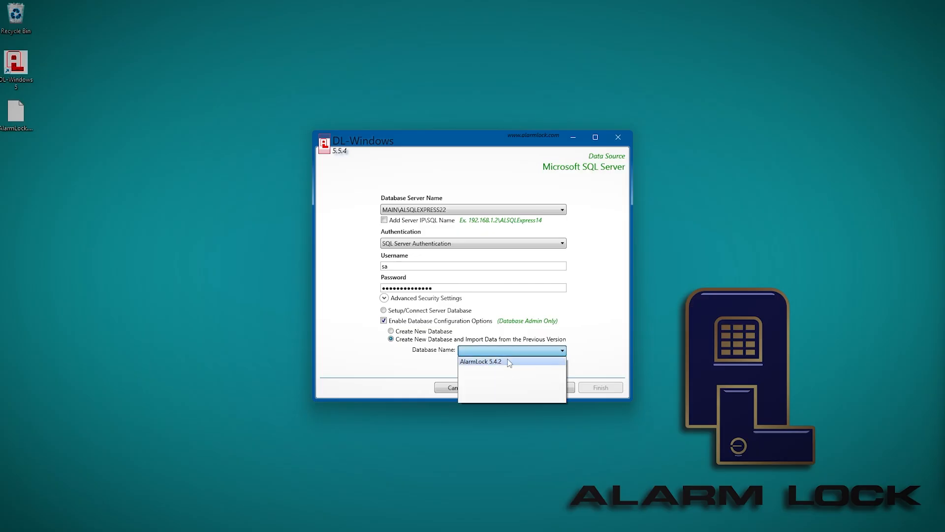
{"action": "left_click", "coordinate": [501, 362]}
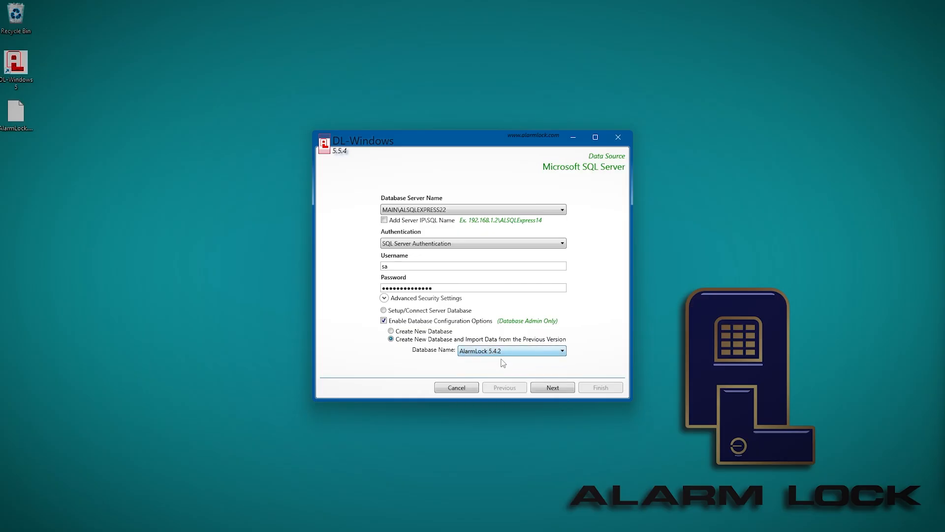
- Agree to overwrite the existing 5.5.4 database, leave server mode off, and run the database creation and data import
{"action": "left_click", "coordinate": [559, 389]}
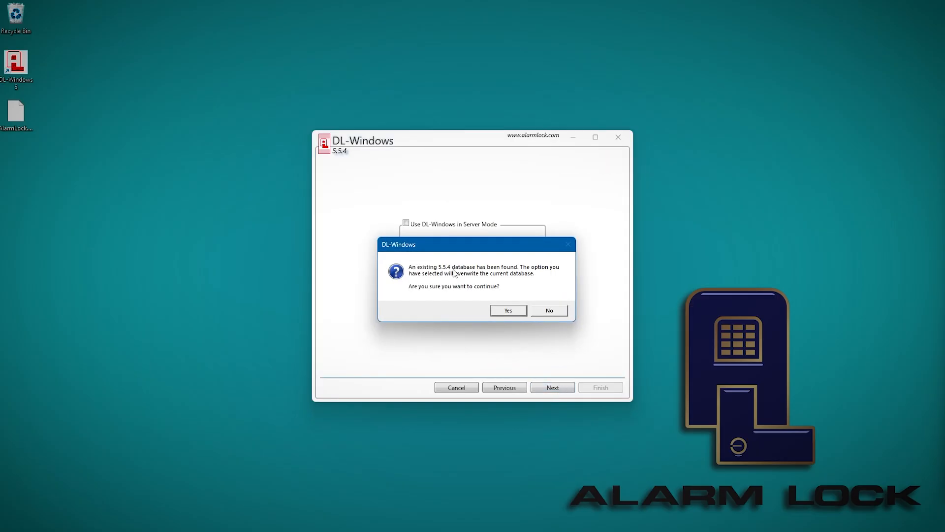
{"action": "left_click", "coordinate": [507, 310]}
{"action": "left_click", "coordinate": [563, 388]}
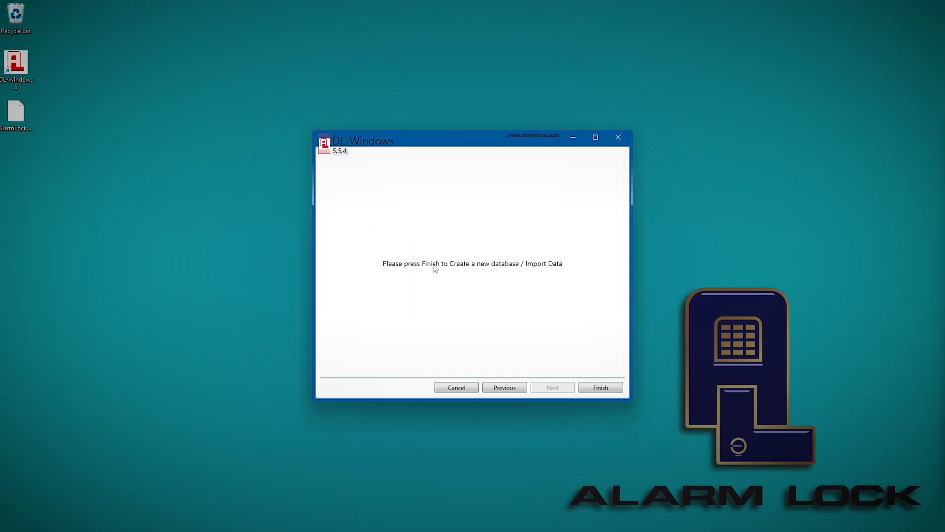
{"action": "left_click", "coordinate": [594, 388]}
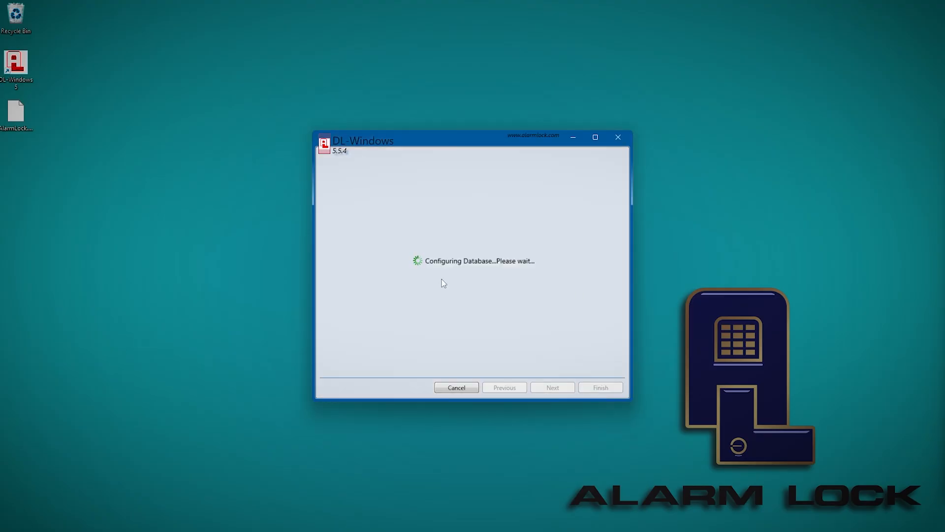